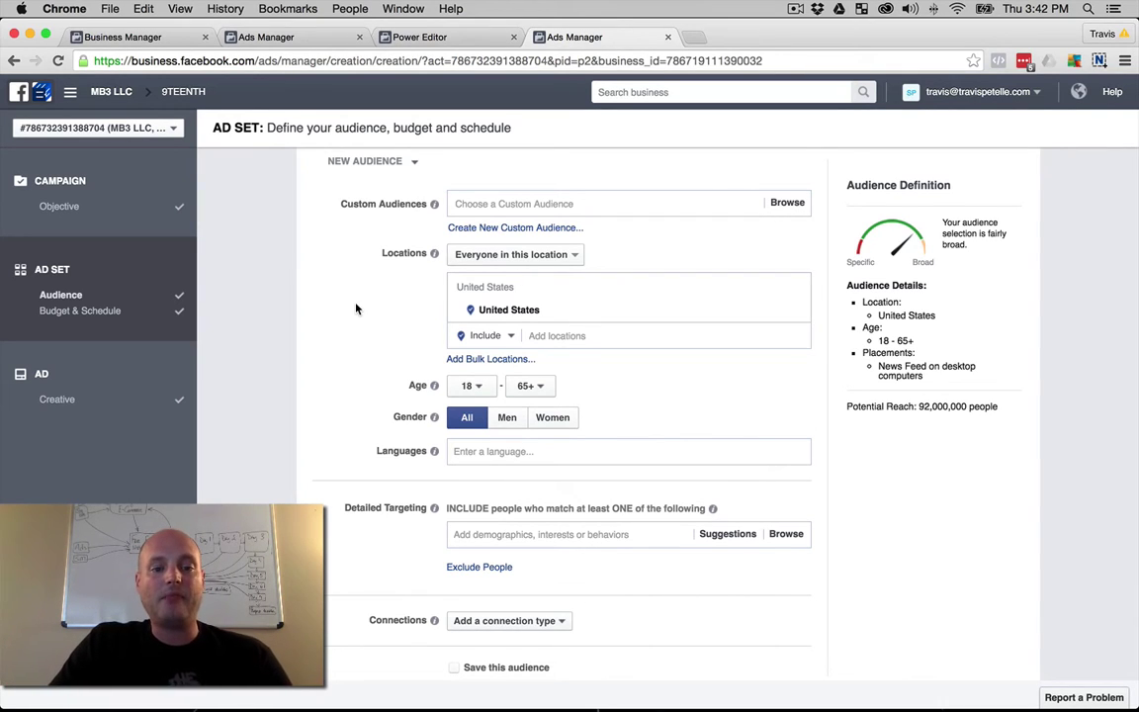
# Keep minimum age 18, then browse the Detailed Targeting categories: Demographics, Interests, Behaviors, More Categories.
pyautogui.click(469, 386)
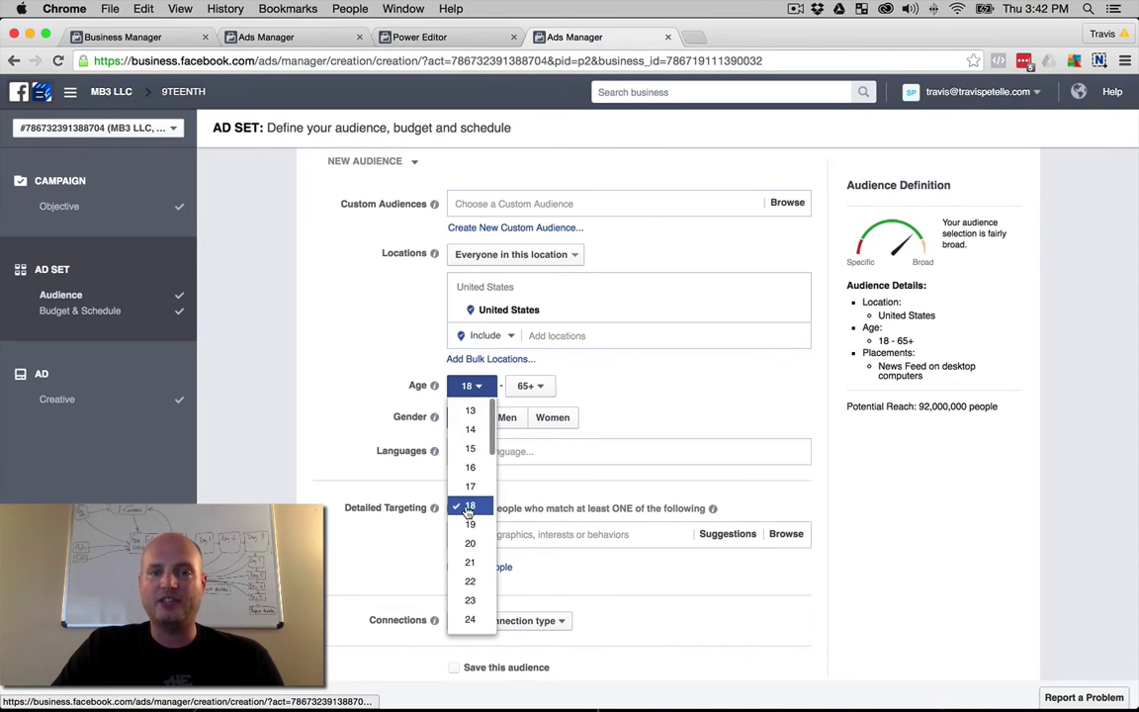
pyautogui.click(631, 401)
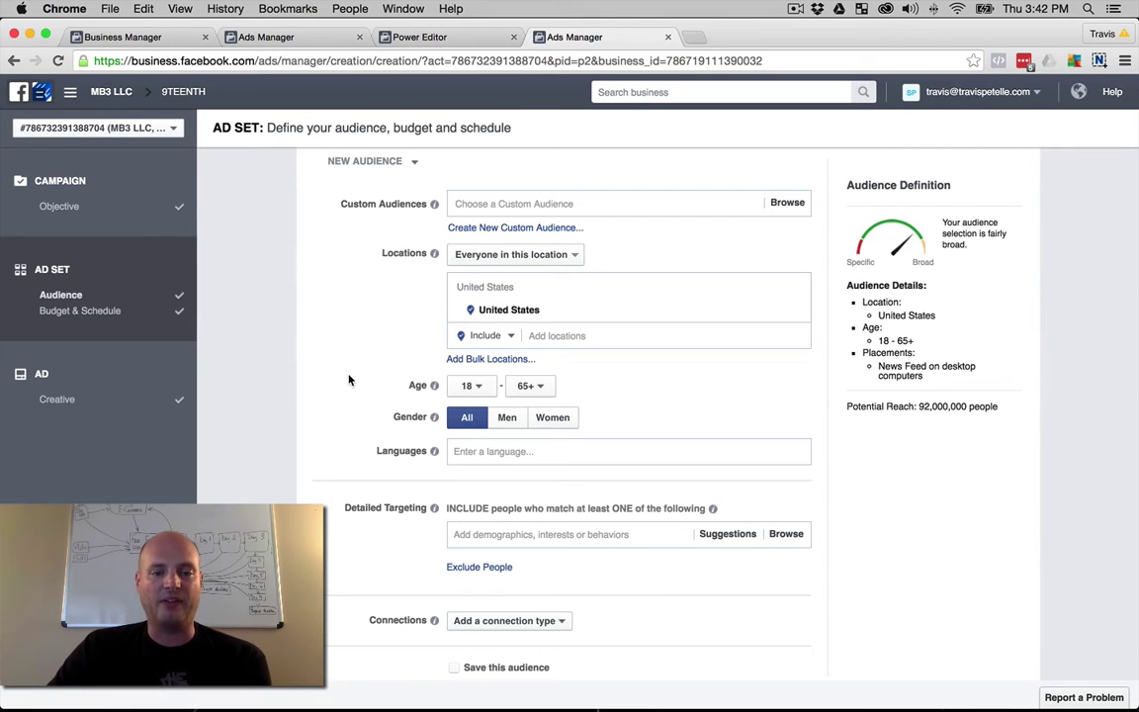
pyautogui.click(547, 458)
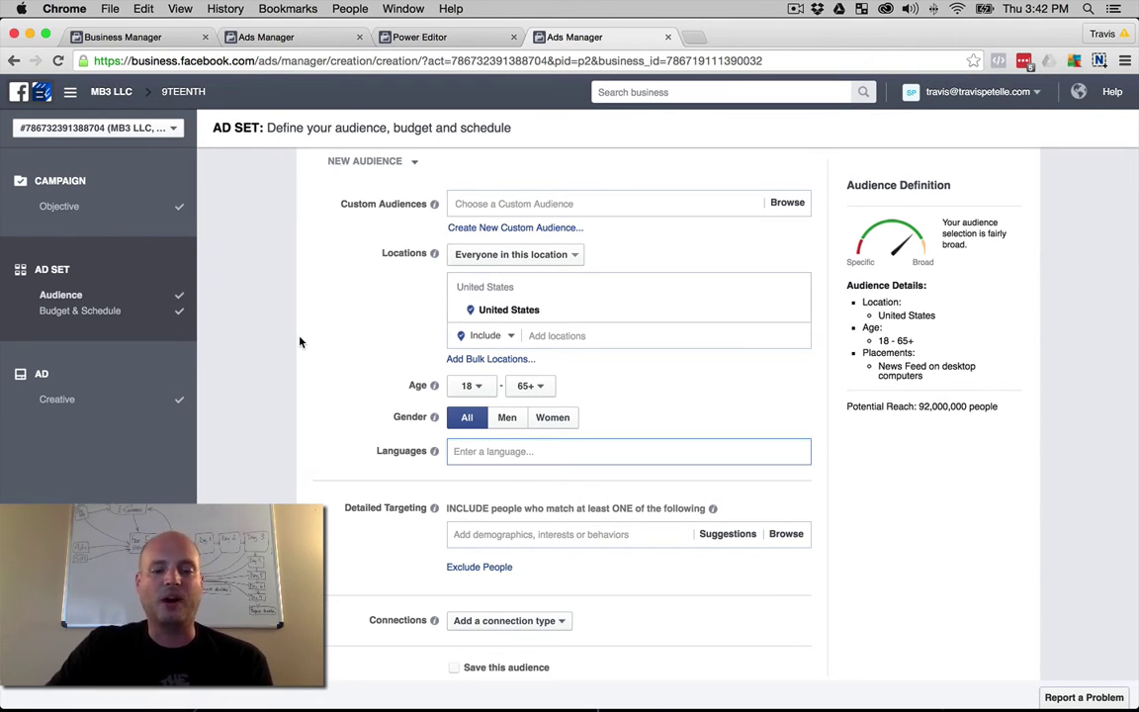
pyautogui.scroll(-3, 317, 337)
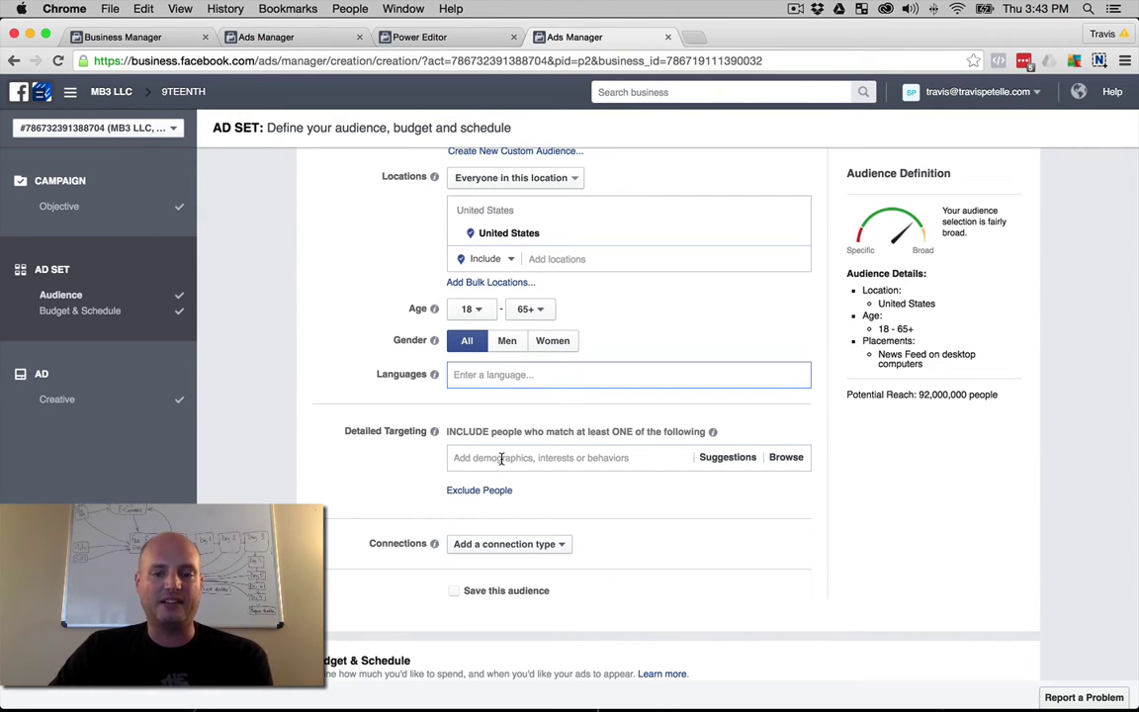
pyautogui.click(787, 457)
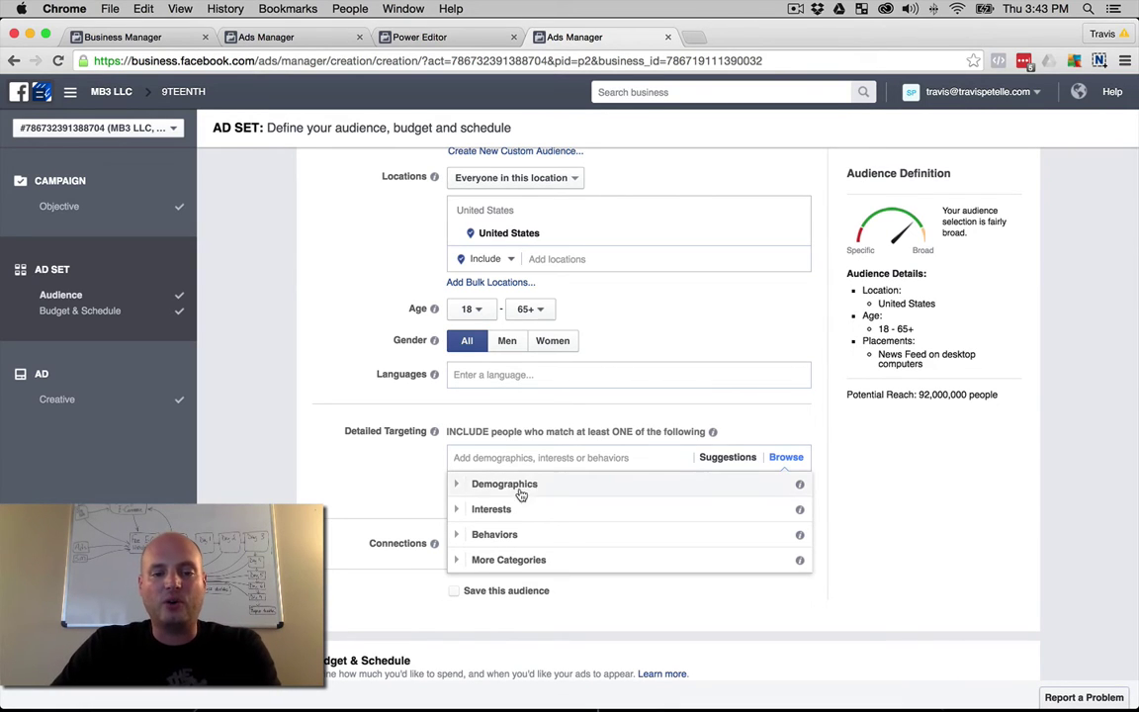
pyautogui.click(495, 457)
pyautogui.write('horseback riding')
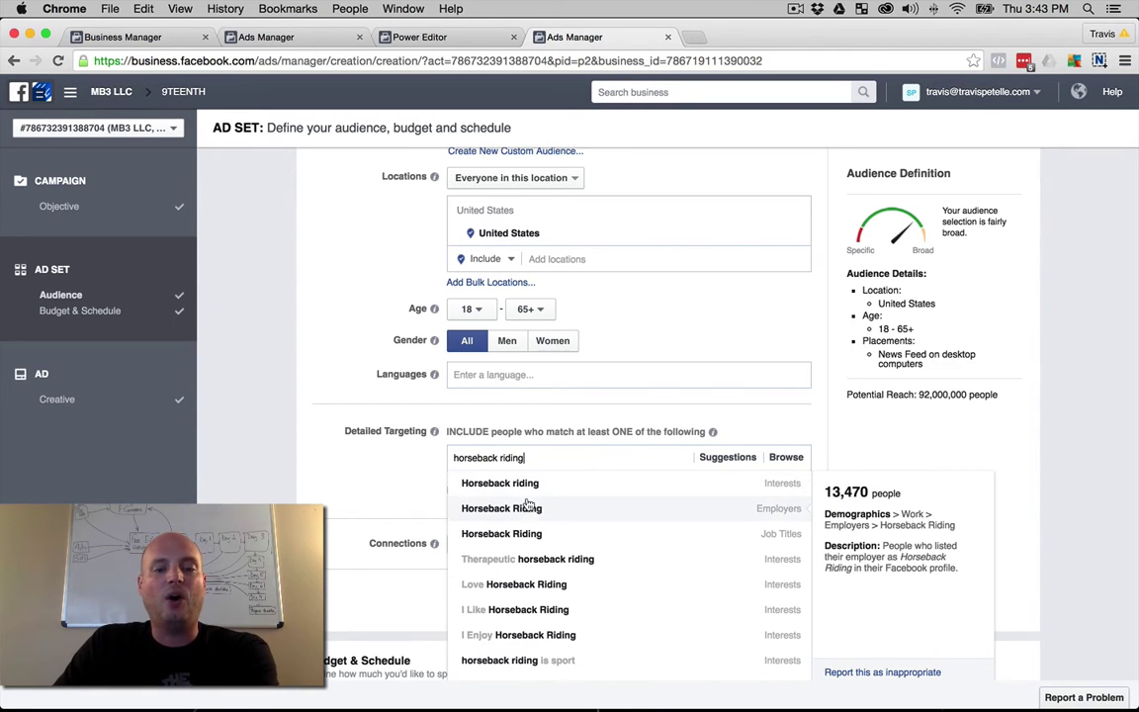
pyautogui.scroll(-2, 519, 584)
pyautogui.scroll(4, 515, 579)
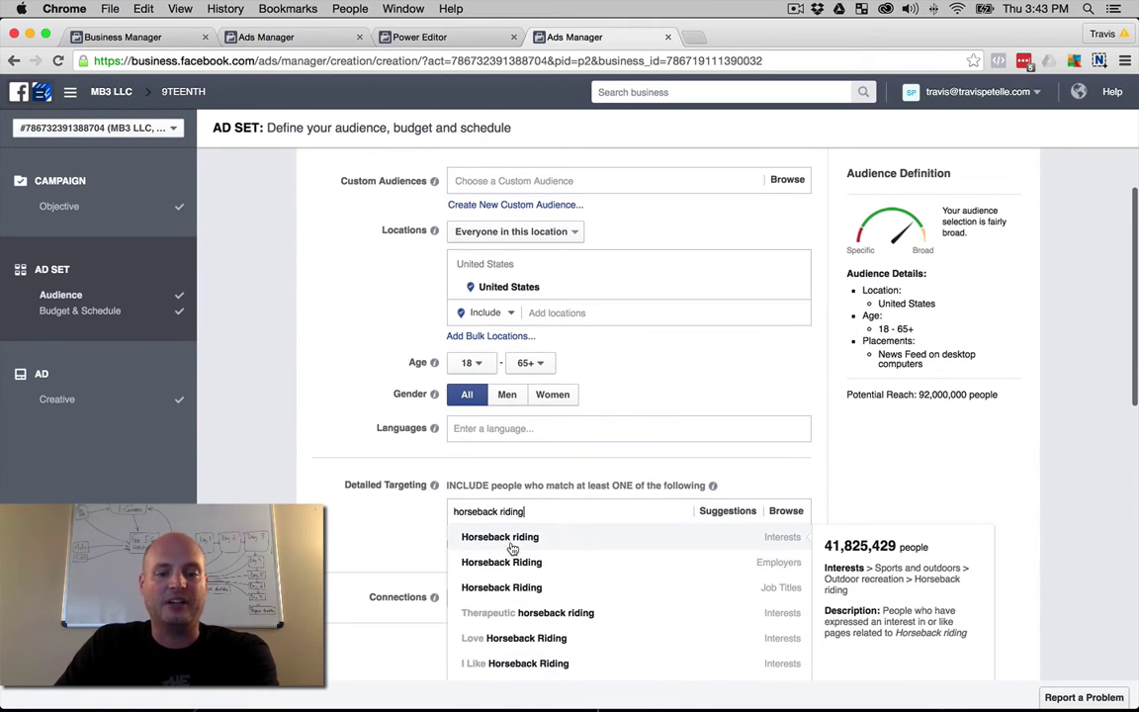
pyautogui.scroll(-5, 510, 547)
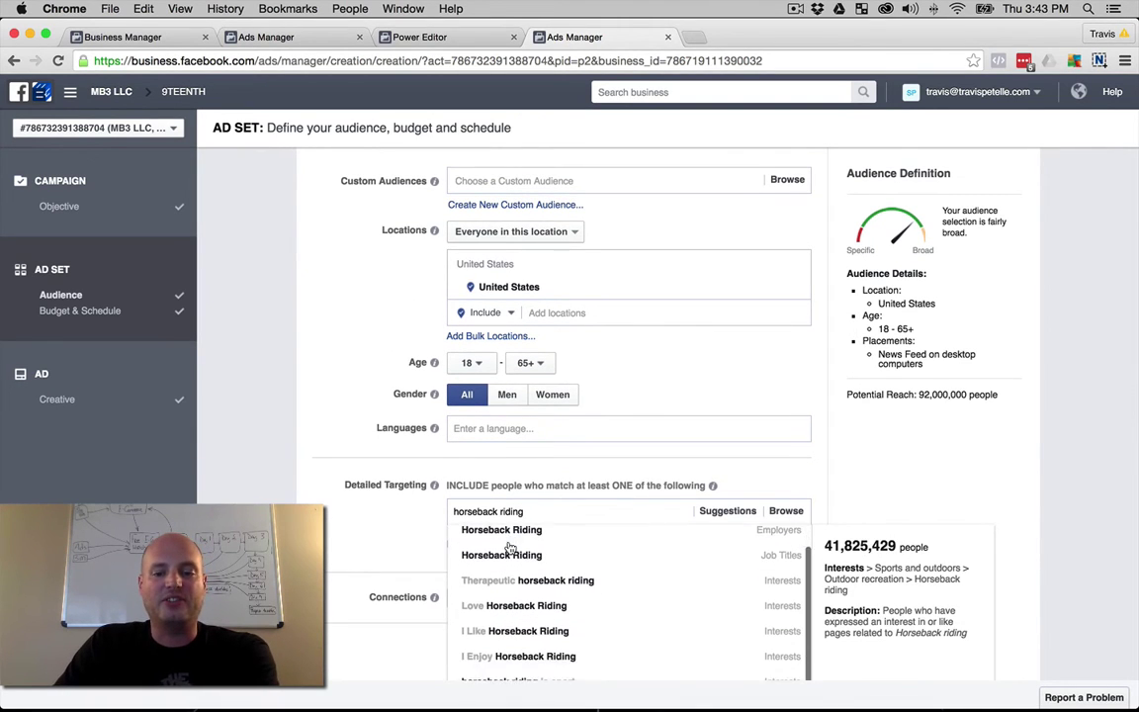
pyautogui.scroll(5, 592, 472)
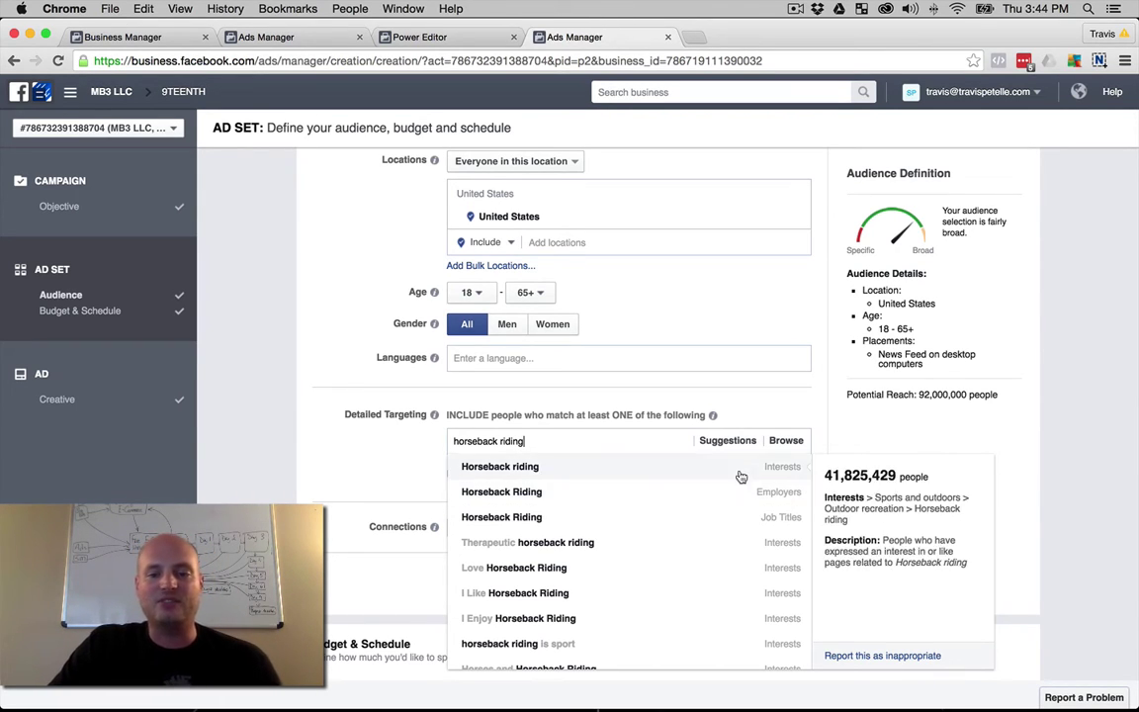
pyautogui.click(781, 442)
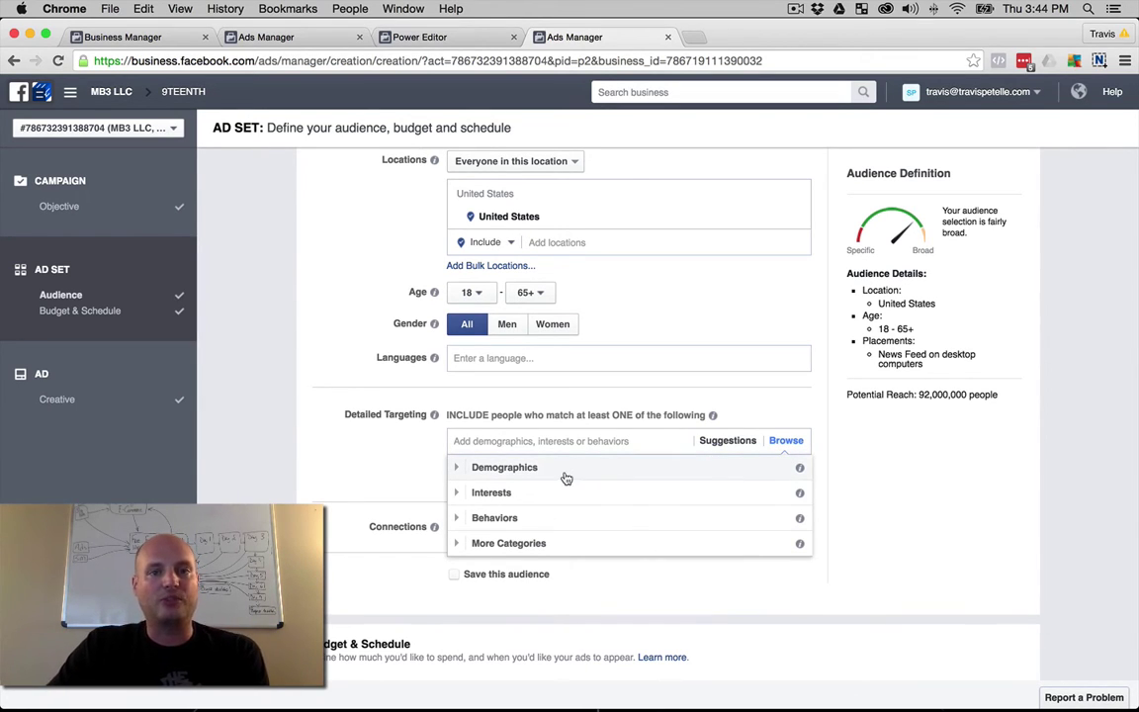
pyautogui.click(456, 470)
pyautogui.scroll(-1, 548, 494)
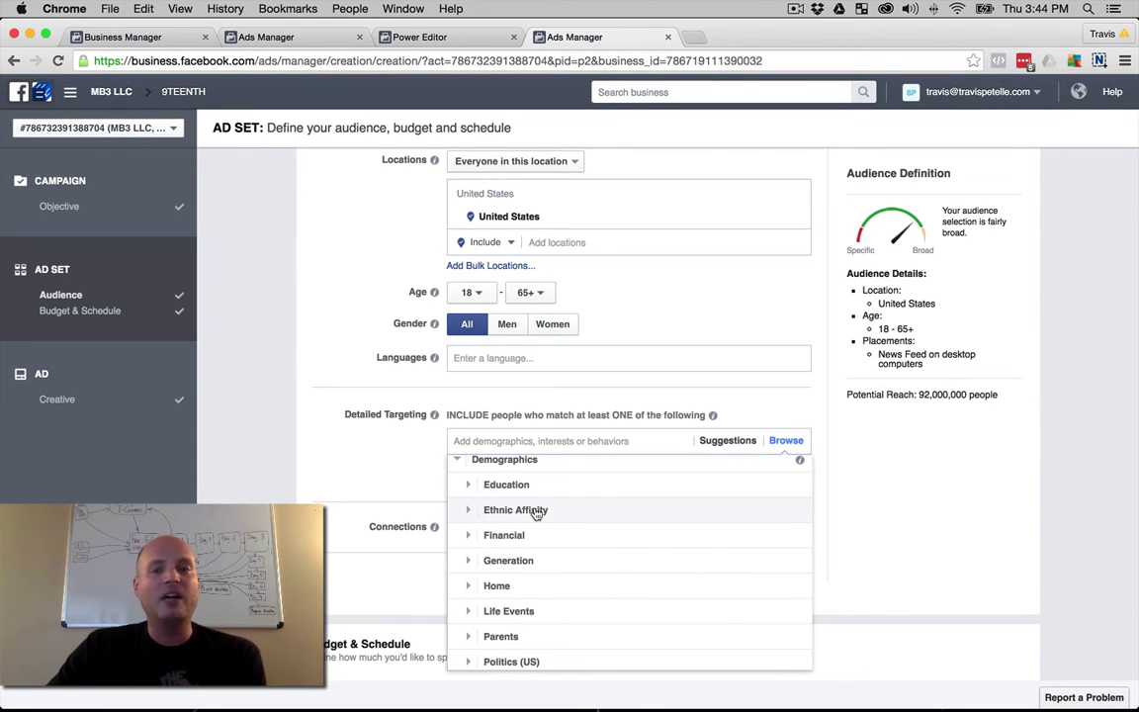
pyautogui.click(468, 560)
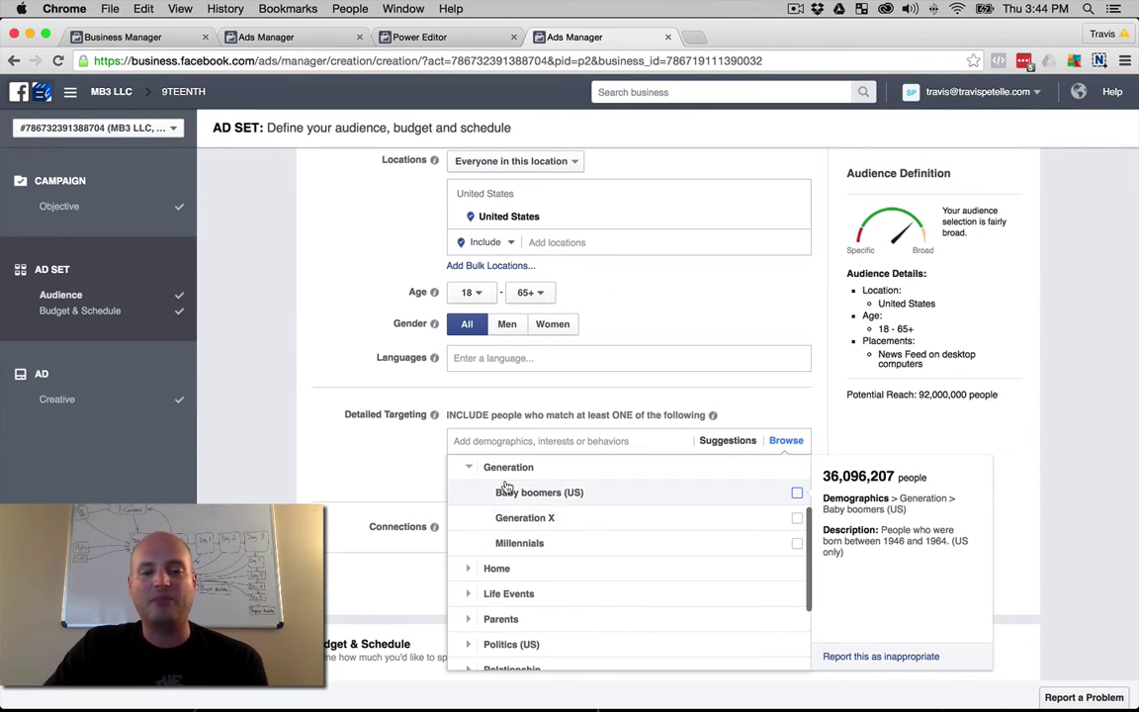
pyautogui.click(470, 466)
pyautogui.scroll(1, 473, 601)
pyautogui.click(470, 593)
pyautogui.scroll(-1, 473, 601)
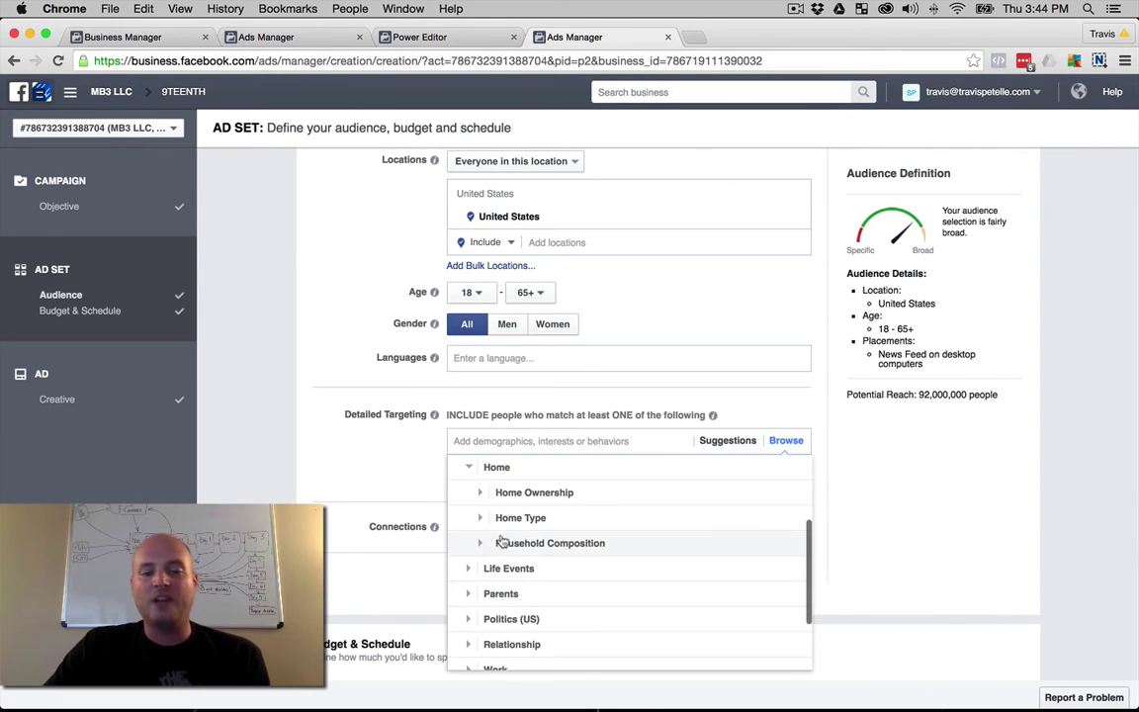
pyautogui.click(479, 547)
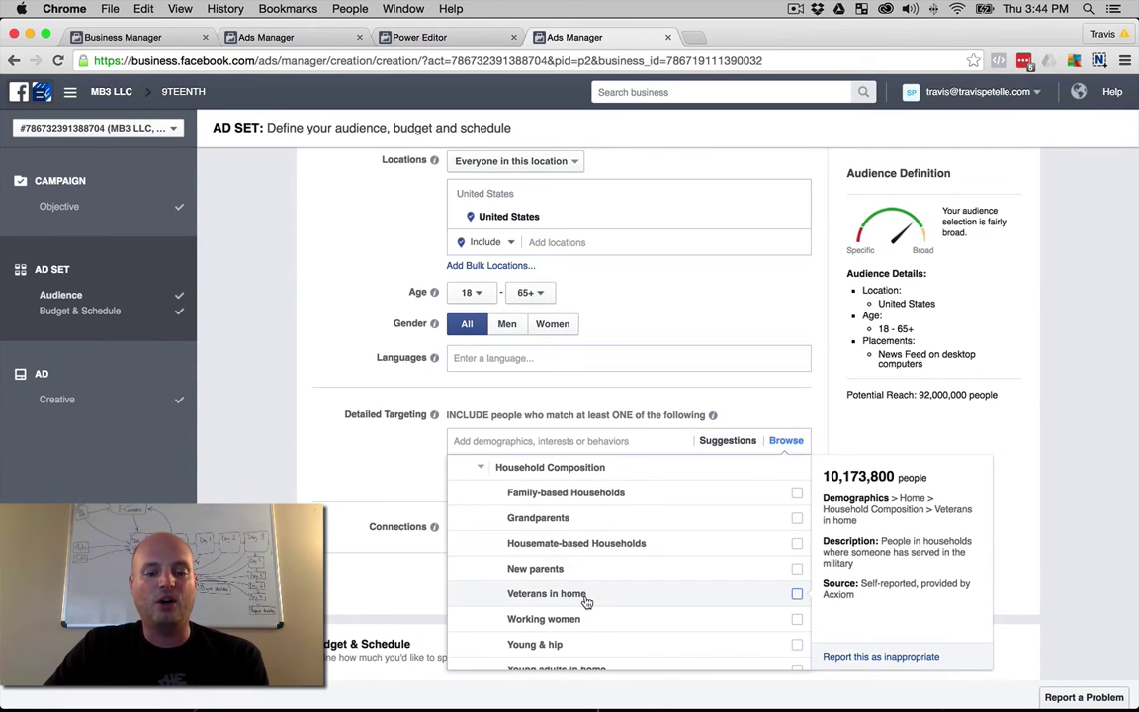
pyautogui.click(482, 470)
pyautogui.scroll(1, 483, 490)
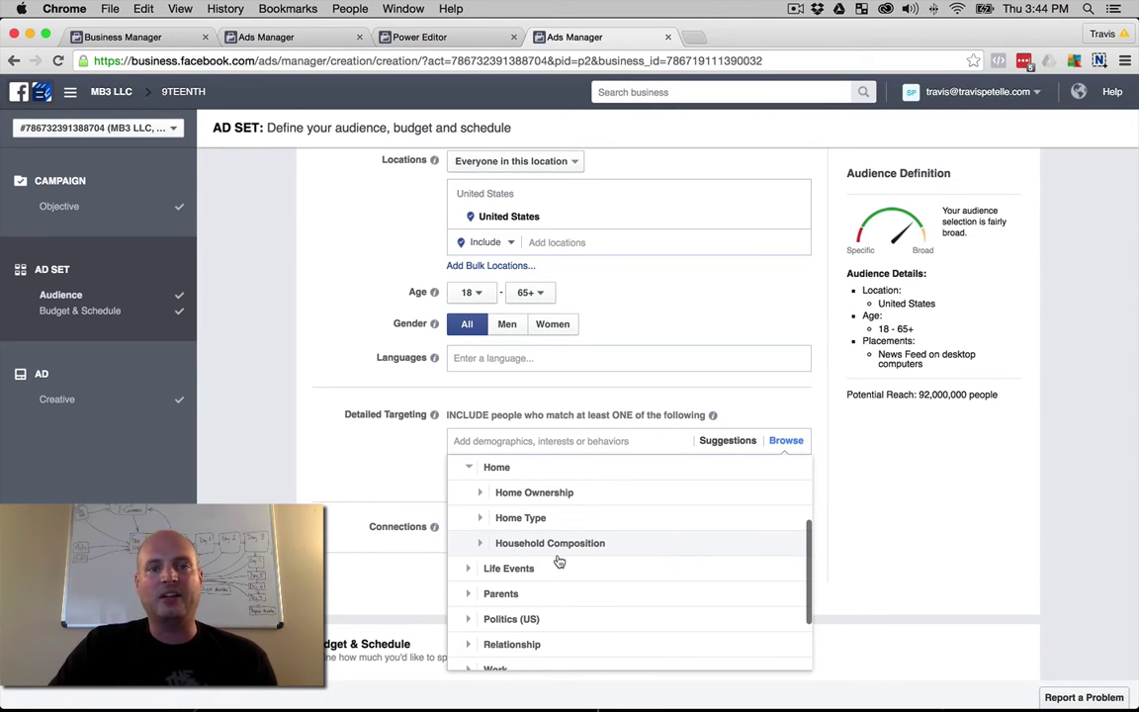
pyautogui.scroll(-2, 534, 559)
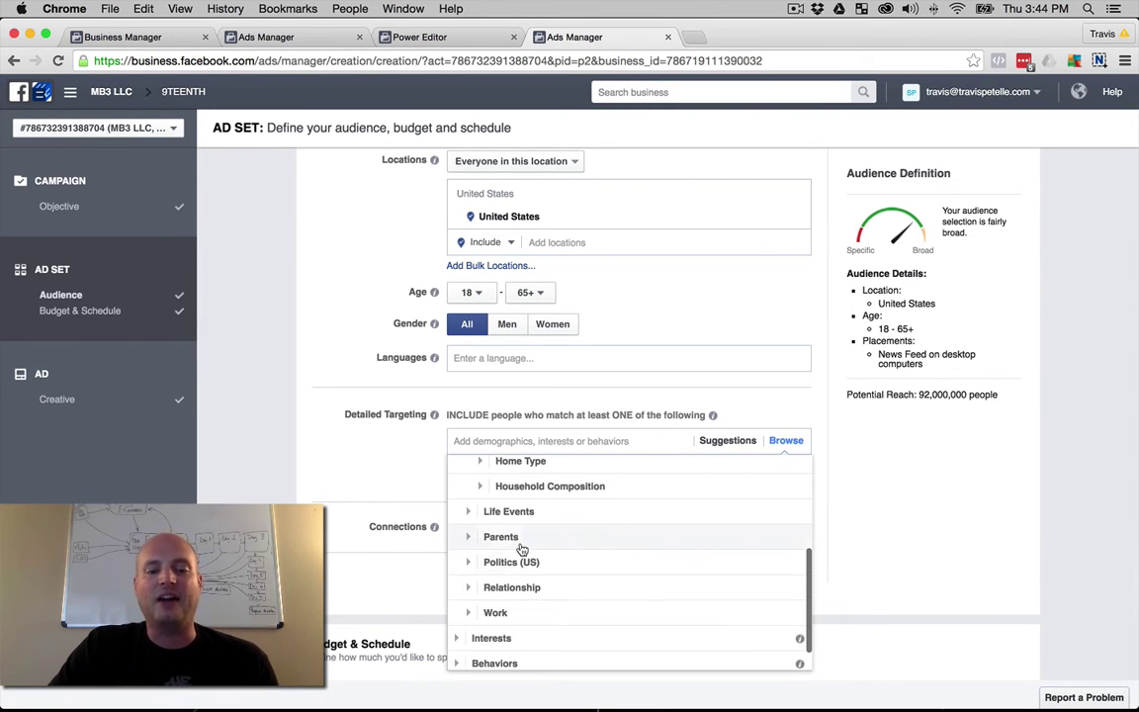
pyautogui.click(469, 537)
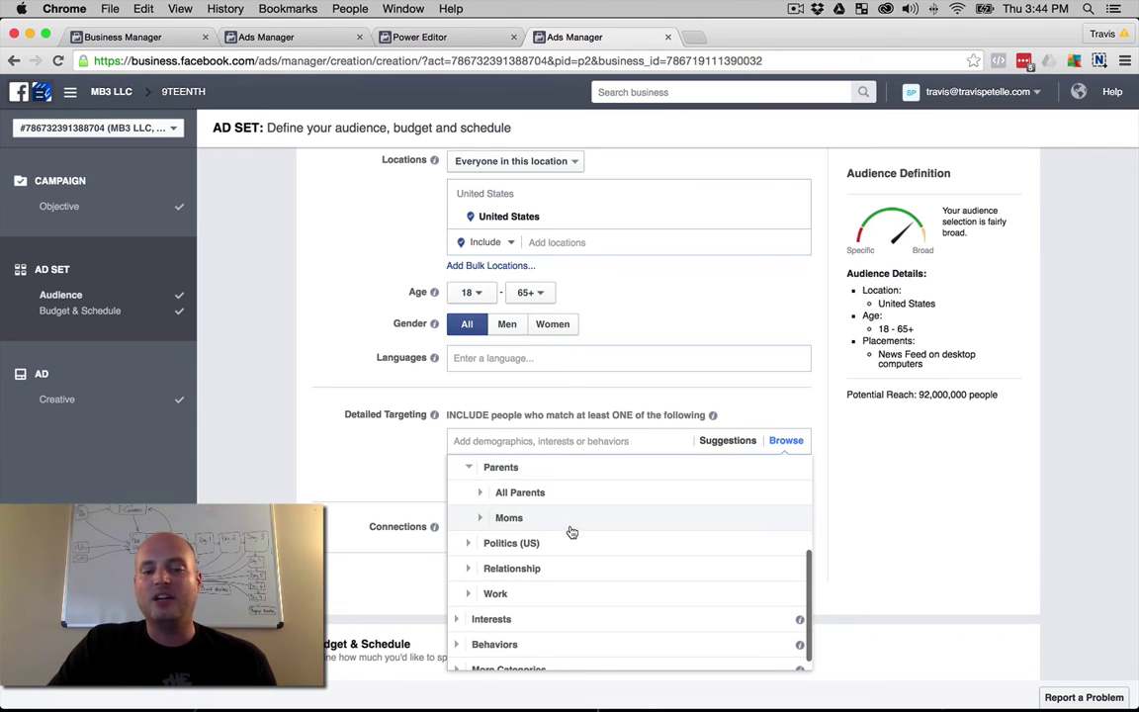
pyautogui.click(480, 516)
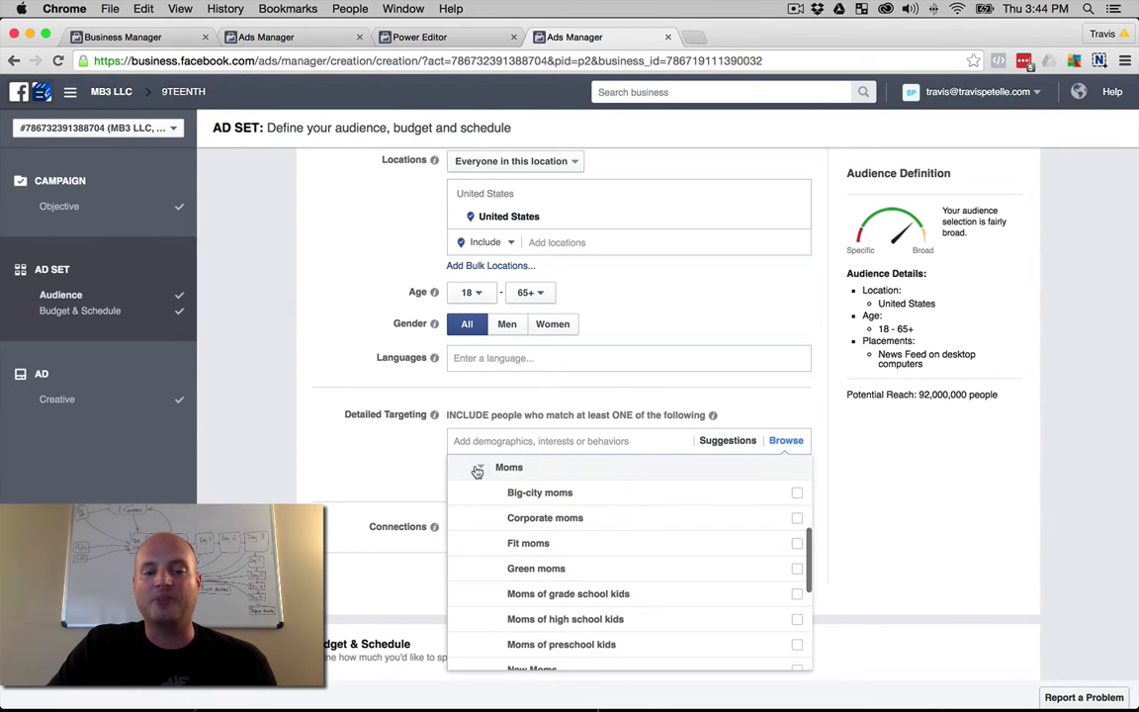
pyautogui.click(481, 471)
pyautogui.click(482, 492)
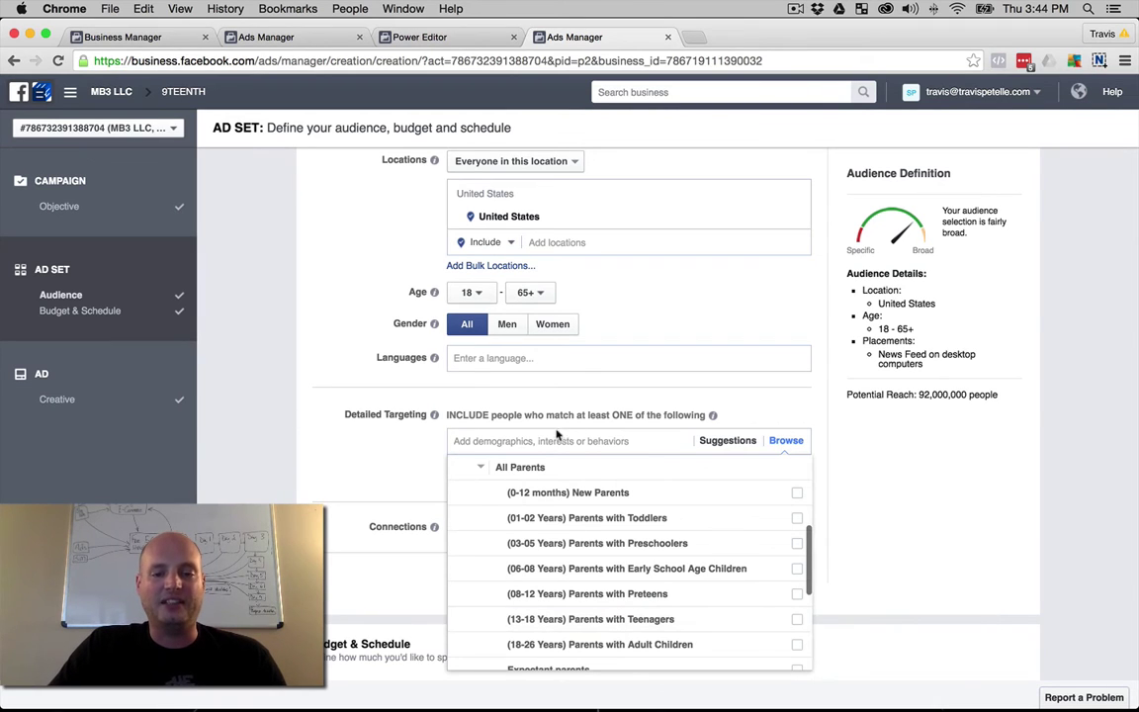
pyautogui.click(786, 442)
pyautogui.scroll(3, 633, 465)
pyautogui.scroll(-3, 465, 475)
pyautogui.click(464, 468)
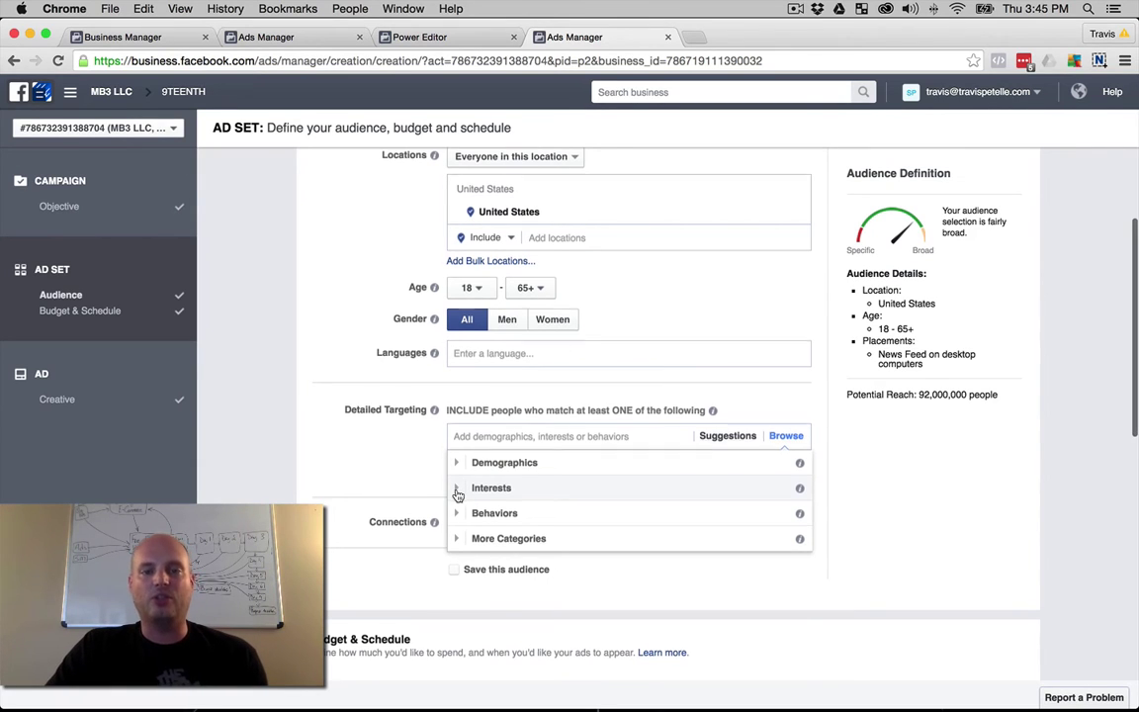
# Expand Interests and view suggestions like Holstein World, World Dairy Expo and Livestock show.
pyautogui.click(457, 491)
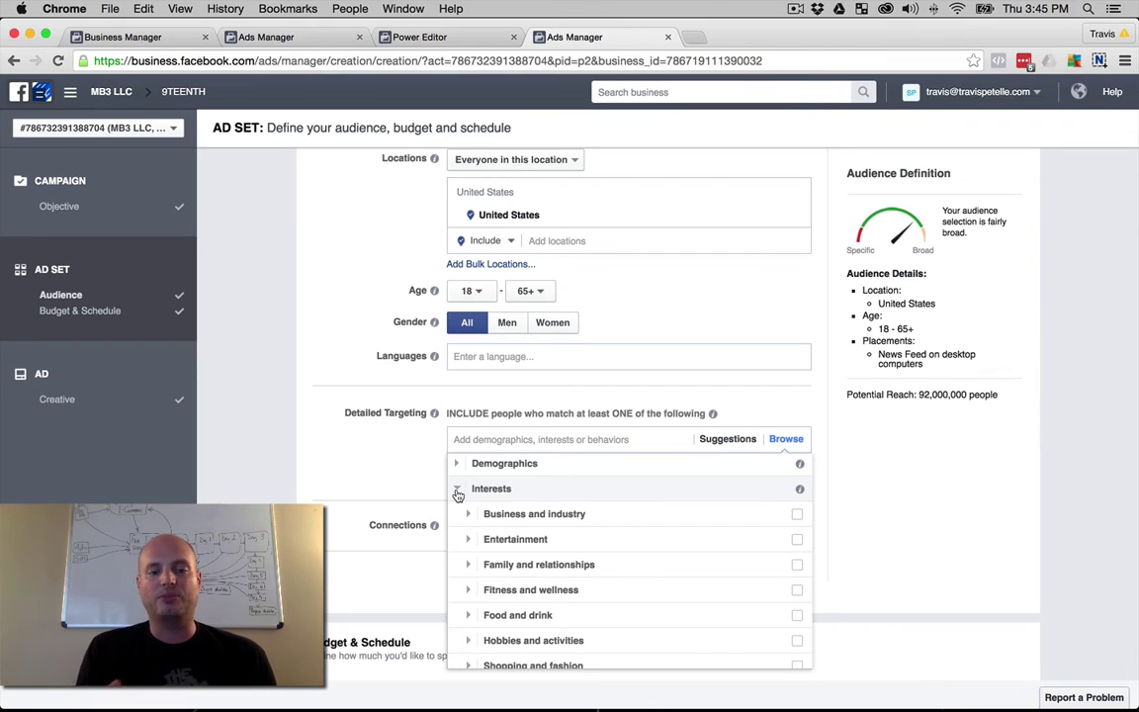
pyautogui.click(501, 439)
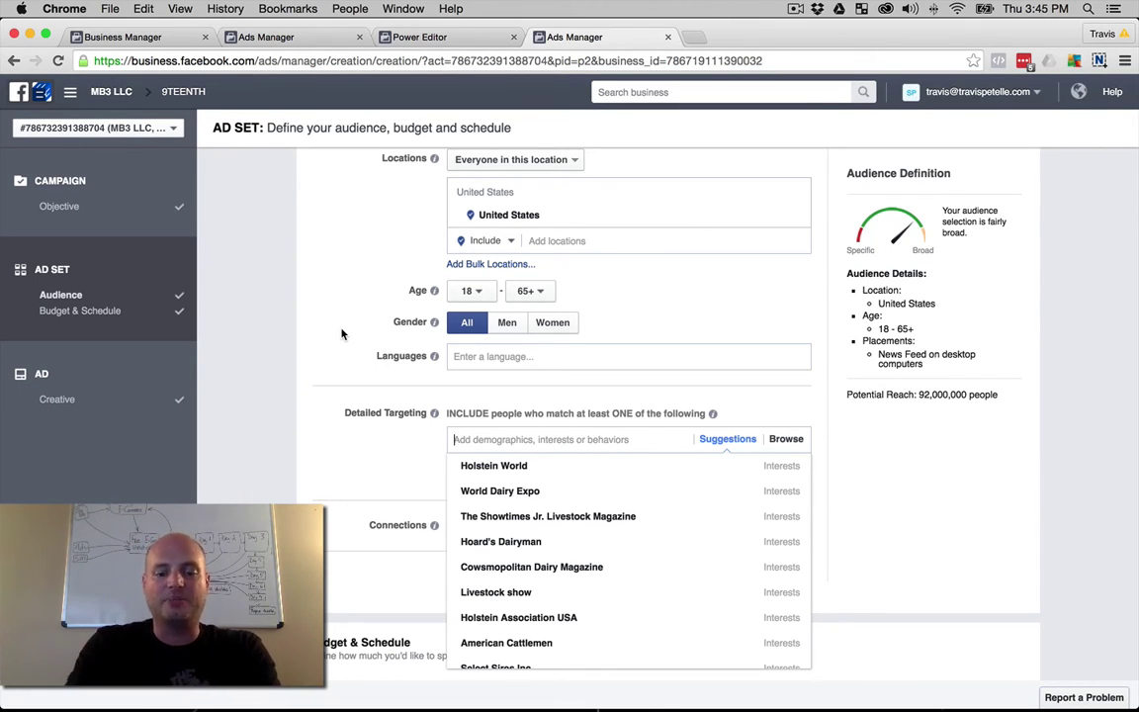
# Search 'horseback riding' and 'horseback' to add both interests, cutting reach to 5,500,000.
pyautogui.write('horse')
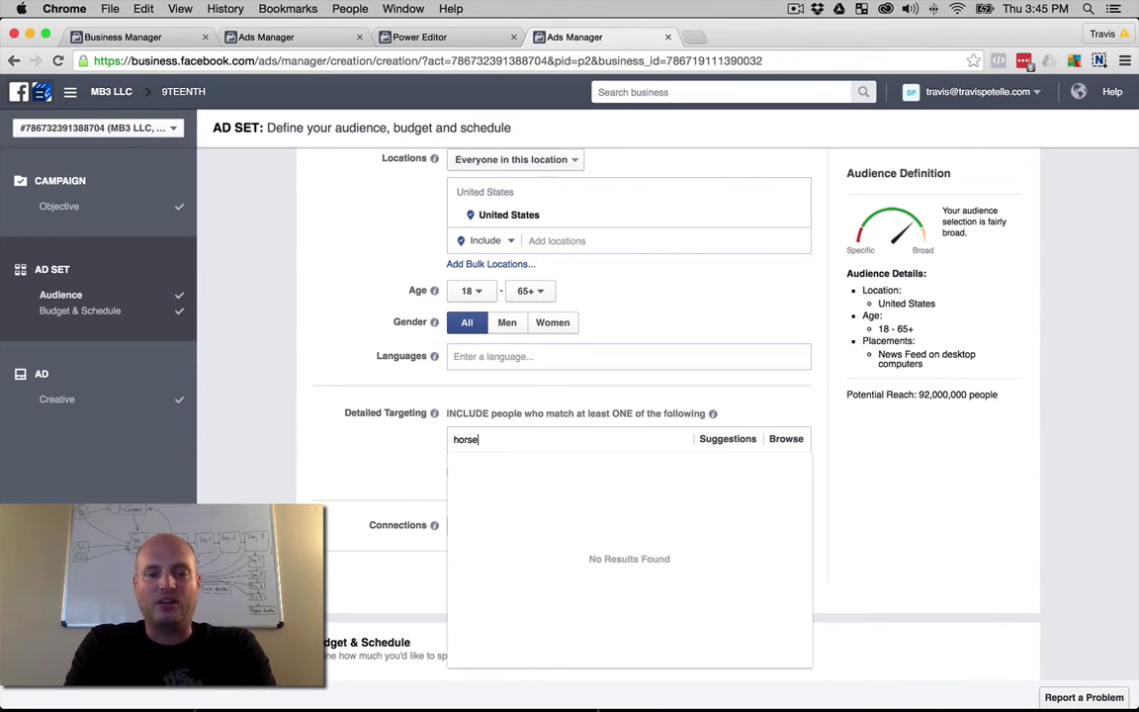
pyautogui.write('back riding')
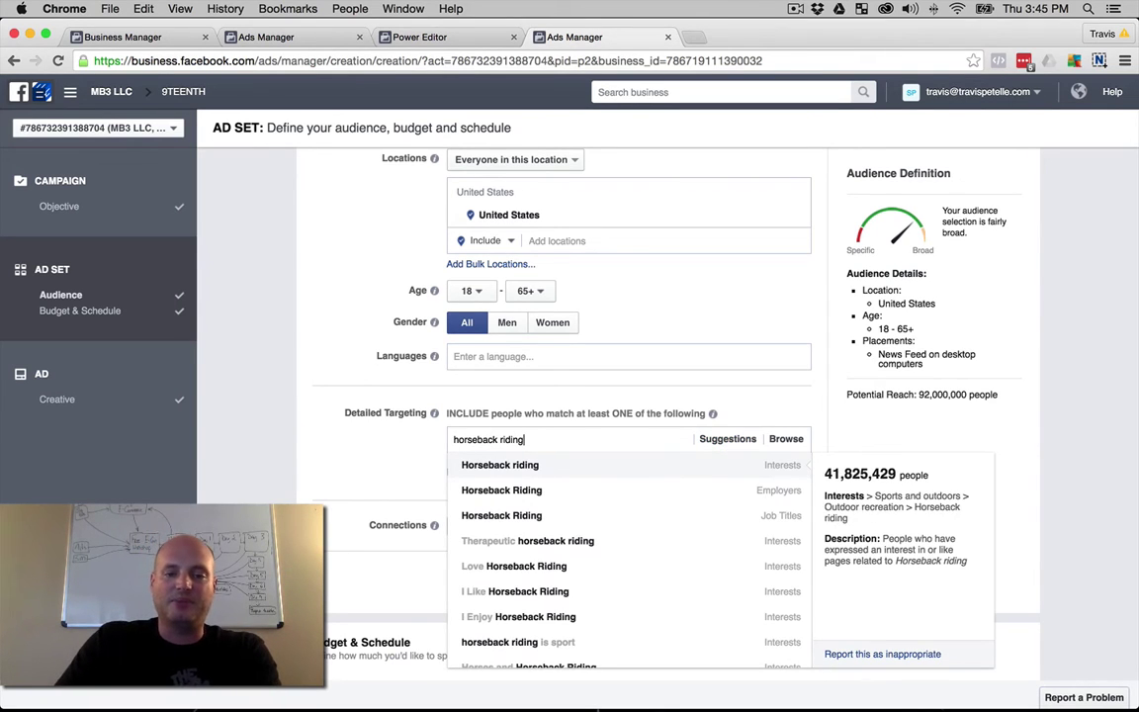
pyautogui.click(526, 474)
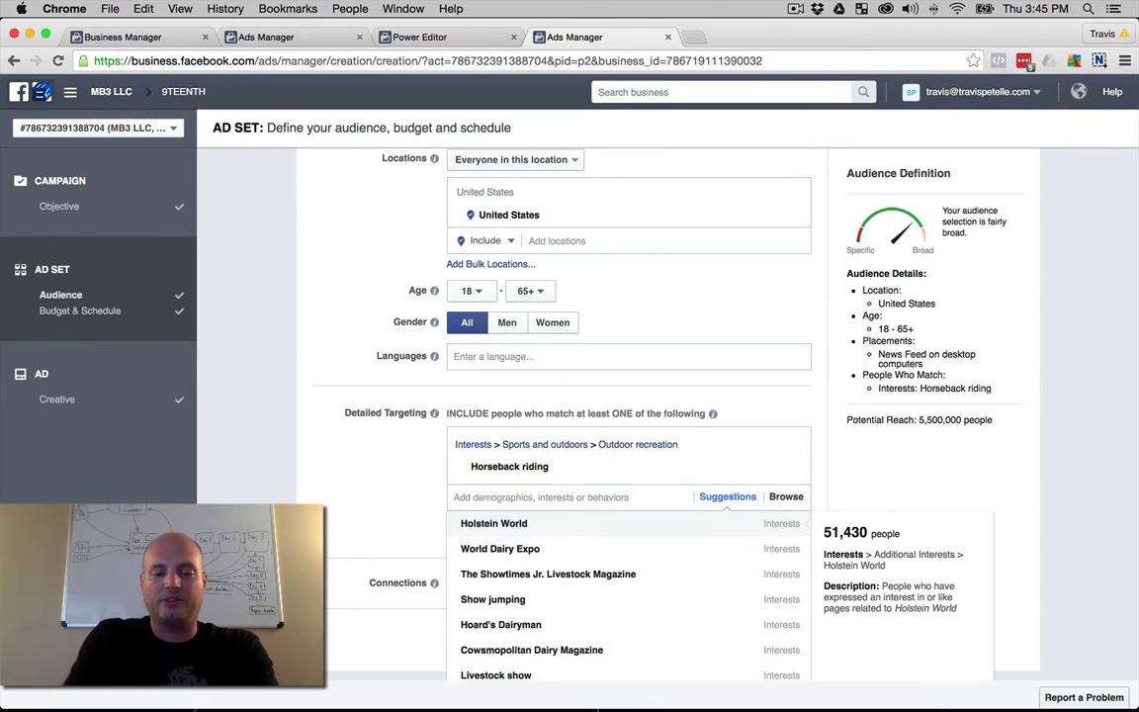
pyautogui.write('horseback')
pyautogui.scroll(-3, 553, 532)
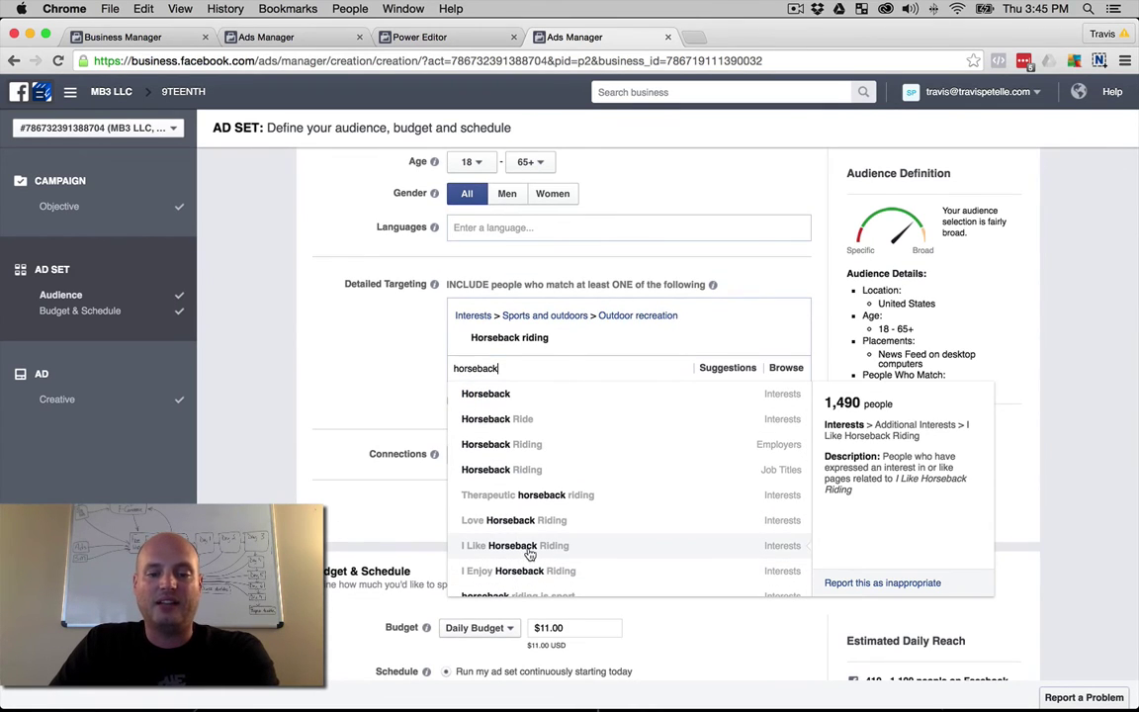
pyautogui.click(478, 545)
pyautogui.click(344, 355)
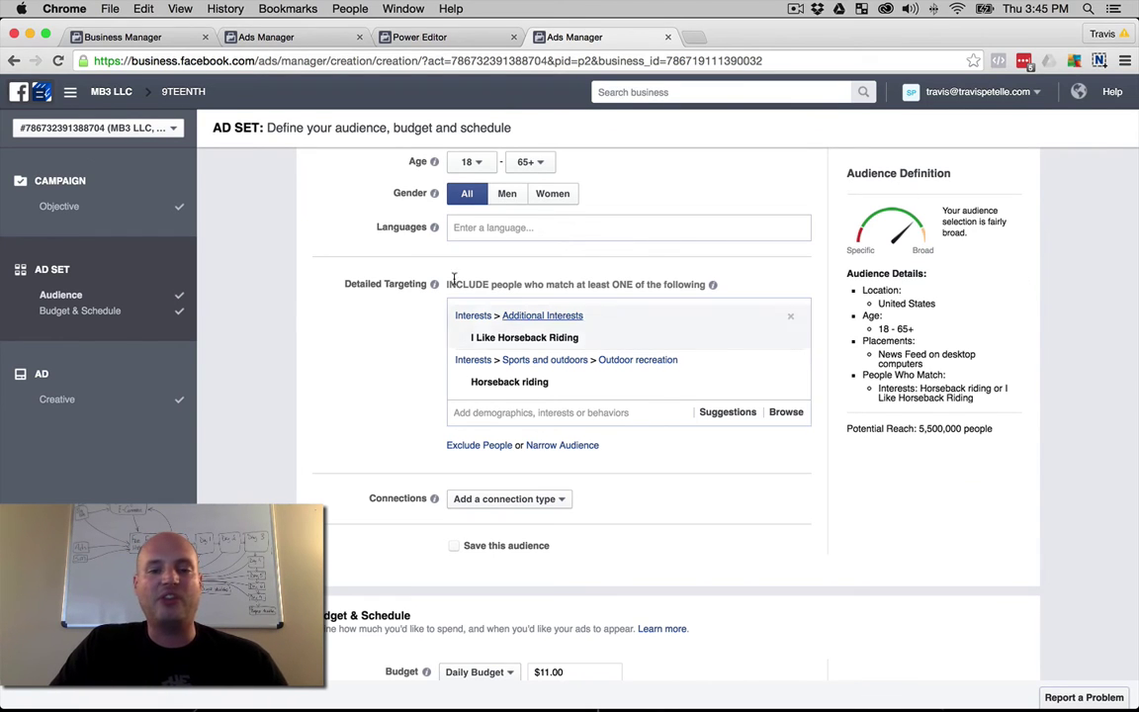
pyautogui.scroll(3, 393, 240)
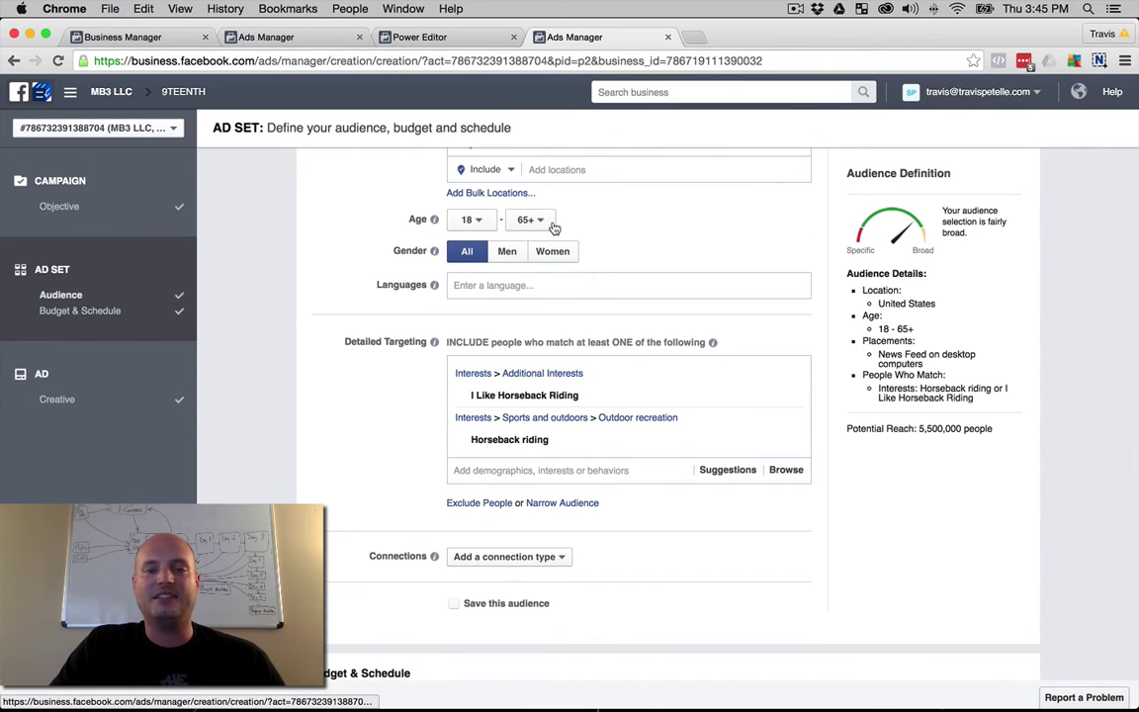
pyautogui.scroll(3, 364, 233)
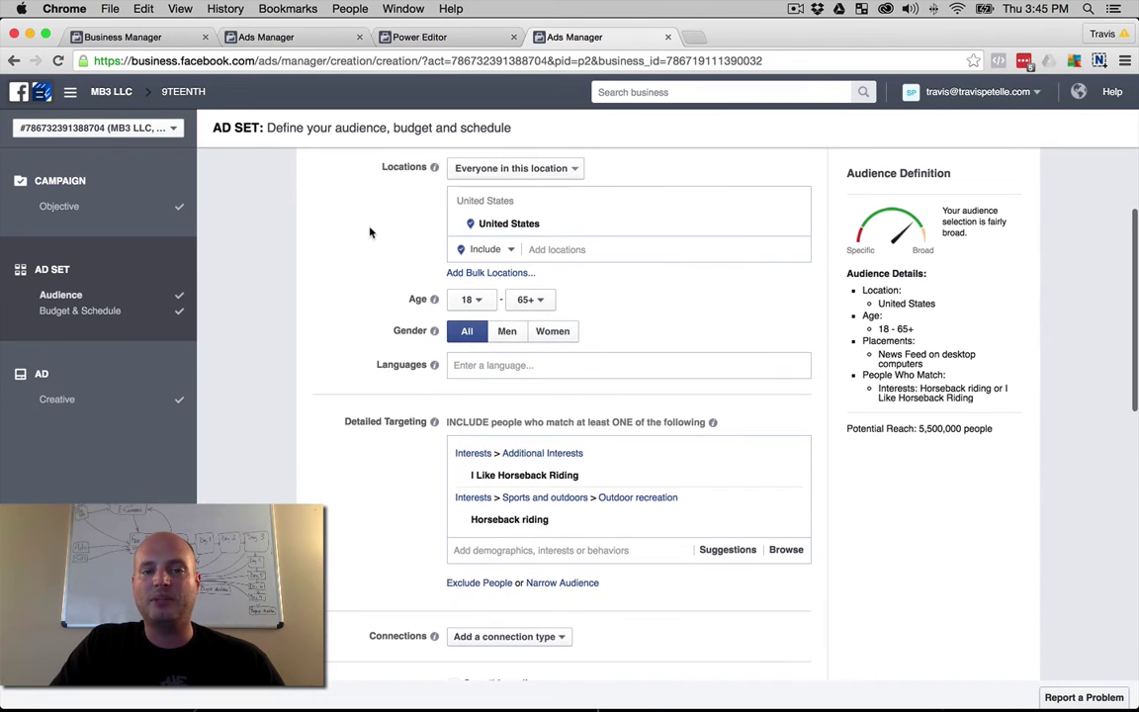
pyautogui.moveTo(535, 482)
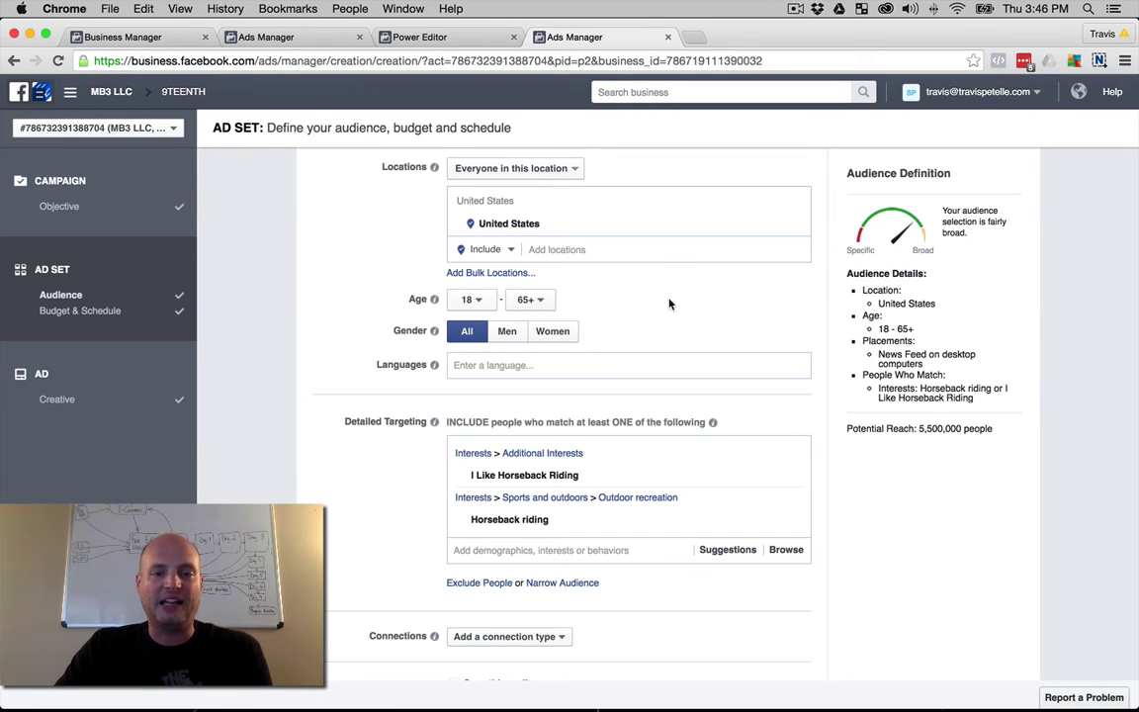
# Choose Women and set the upper age to 35, narrowing reach to 2,800,000.
pyautogui.click(553, 332)
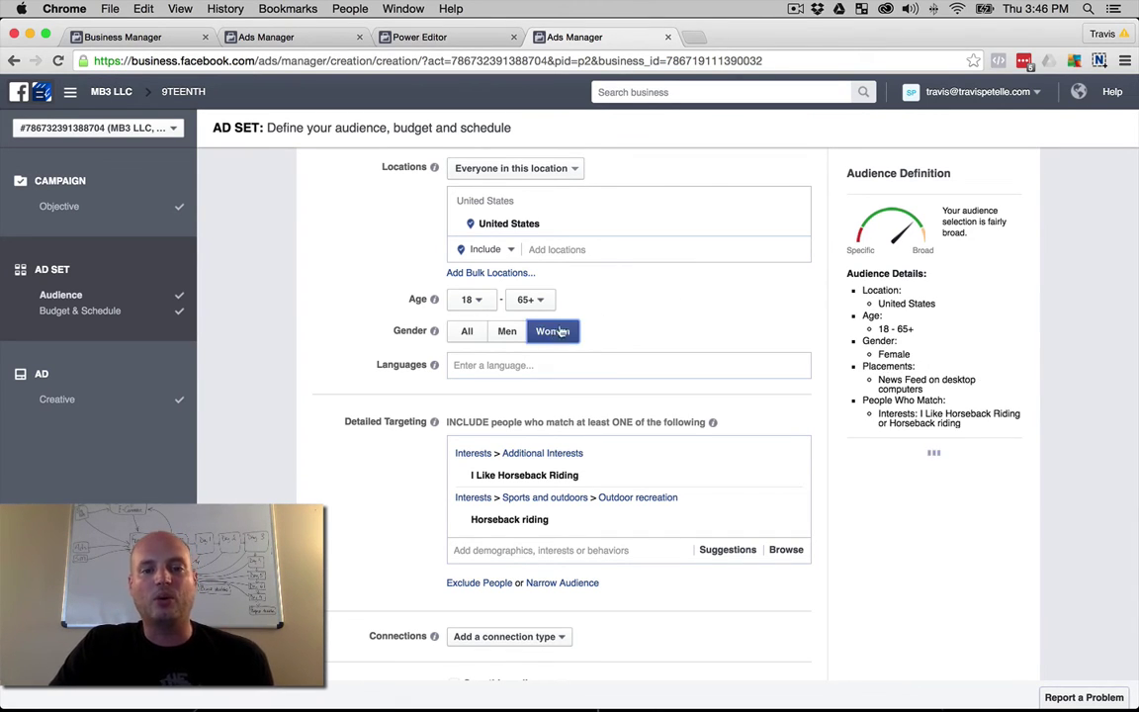
pyautogui.click(531, 299)
pyautogui.scroll(-3, 539, 465)
pyautogui.click(532, 495)
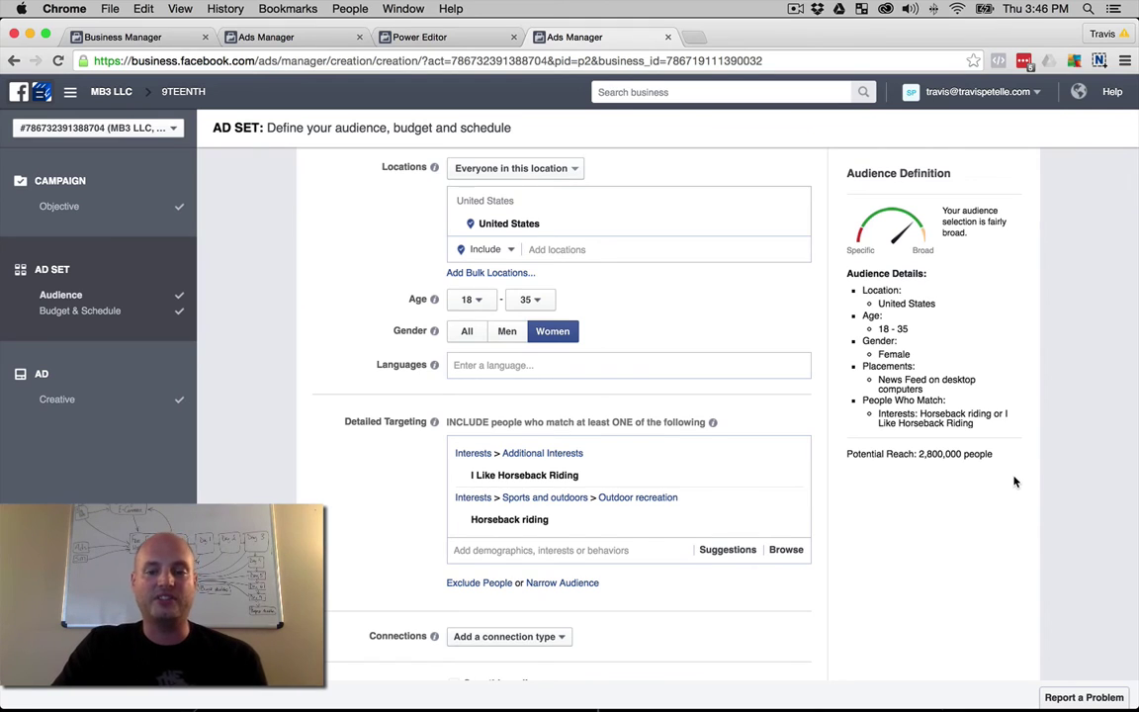
pyautogui.scroll(-1, 1019, 478)
pyautogui.click(786, 526)
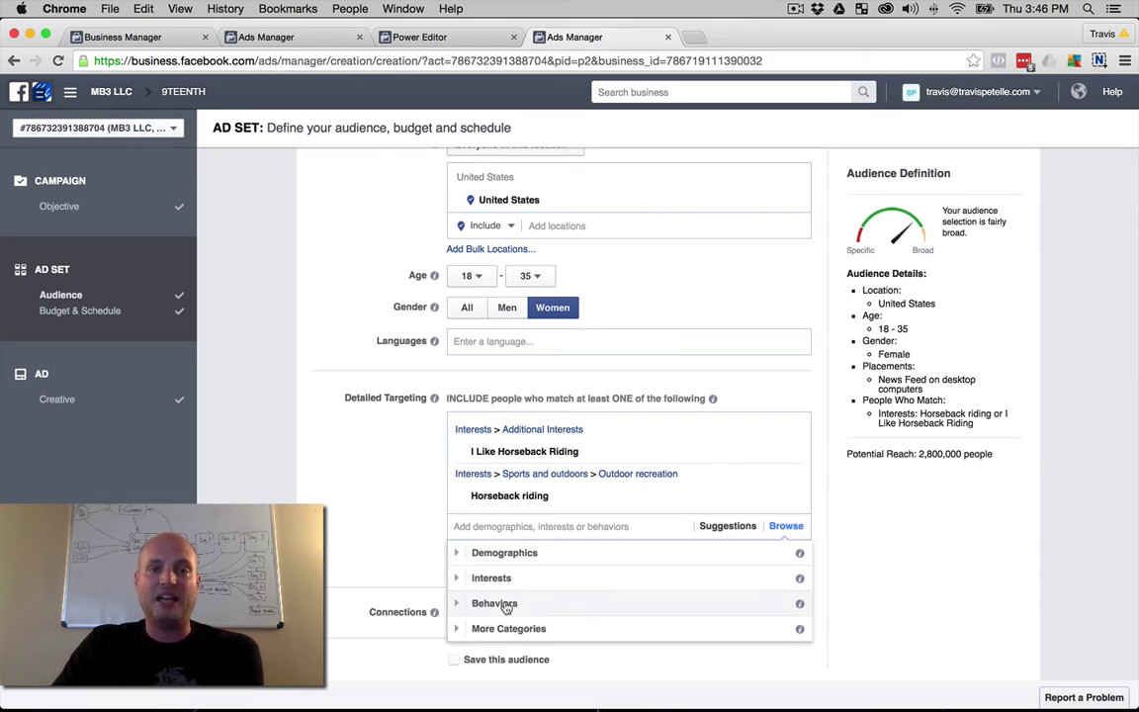
pyautogui.click(460, 610)
pyautogui.scroll(-3, 542, 585)
pyautogui.scroll(-1, 546, 590)
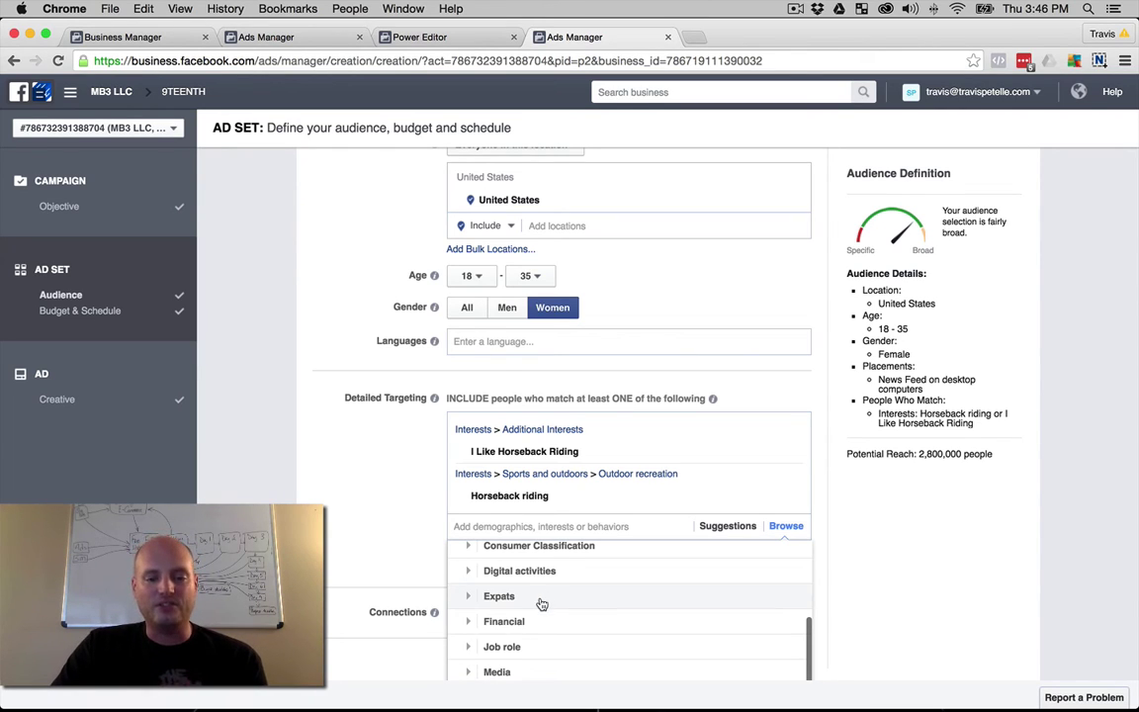
pyautogui.scroll(-1, 499, 650)
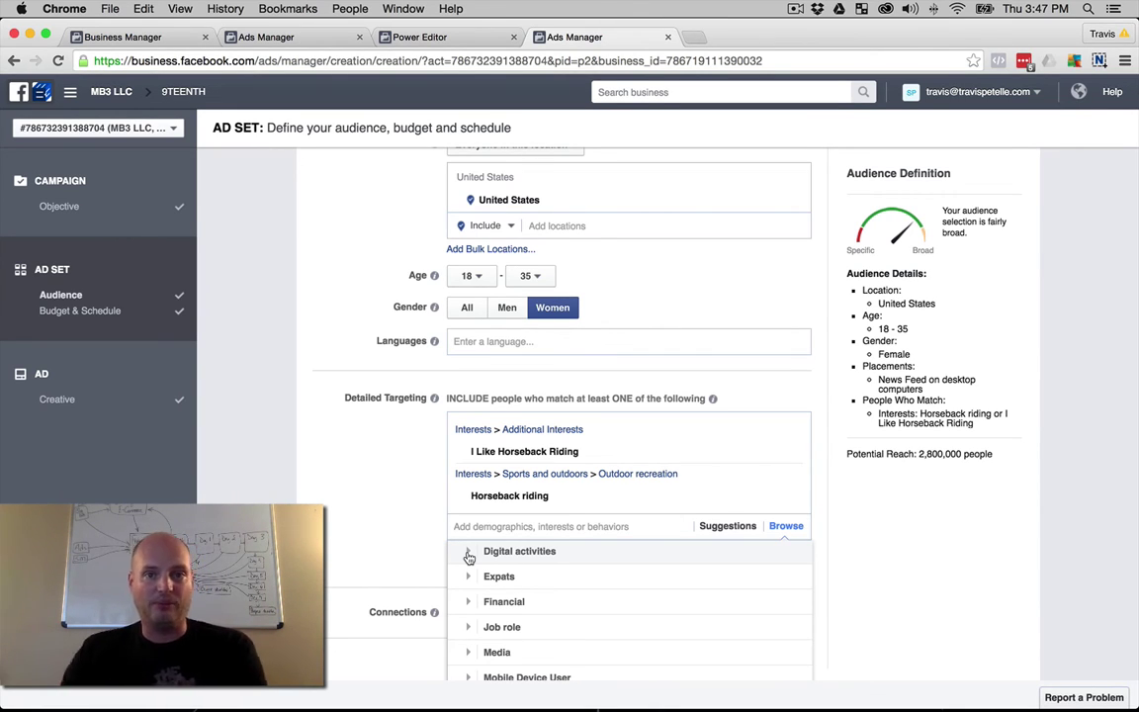
pyautogui.click(334, 512)
pyautogui.scroll(-3, 335, 500)
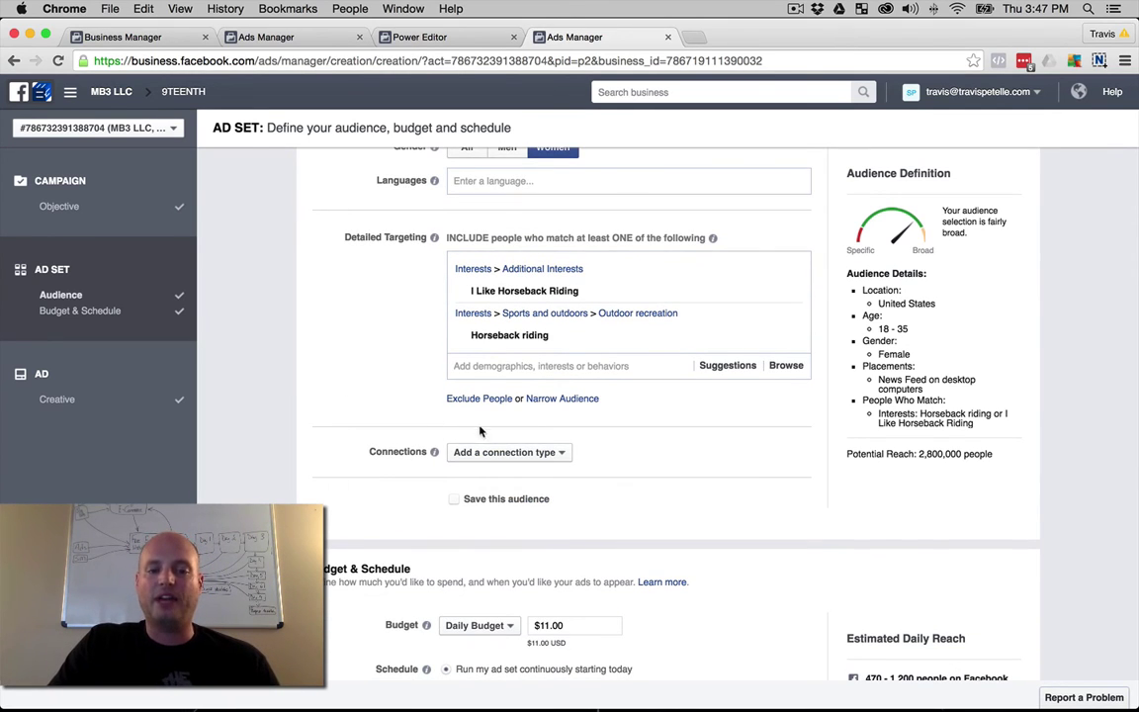
pyautogui.moveTo(434, 455)
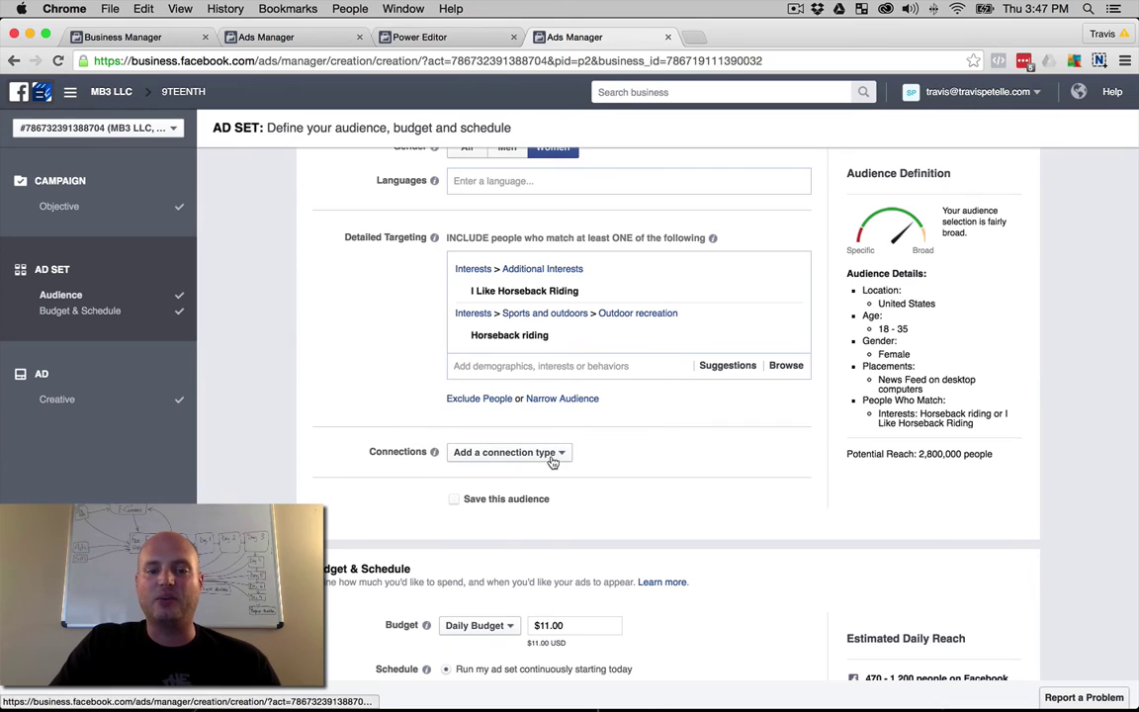
pyautogui.click(460, 452)
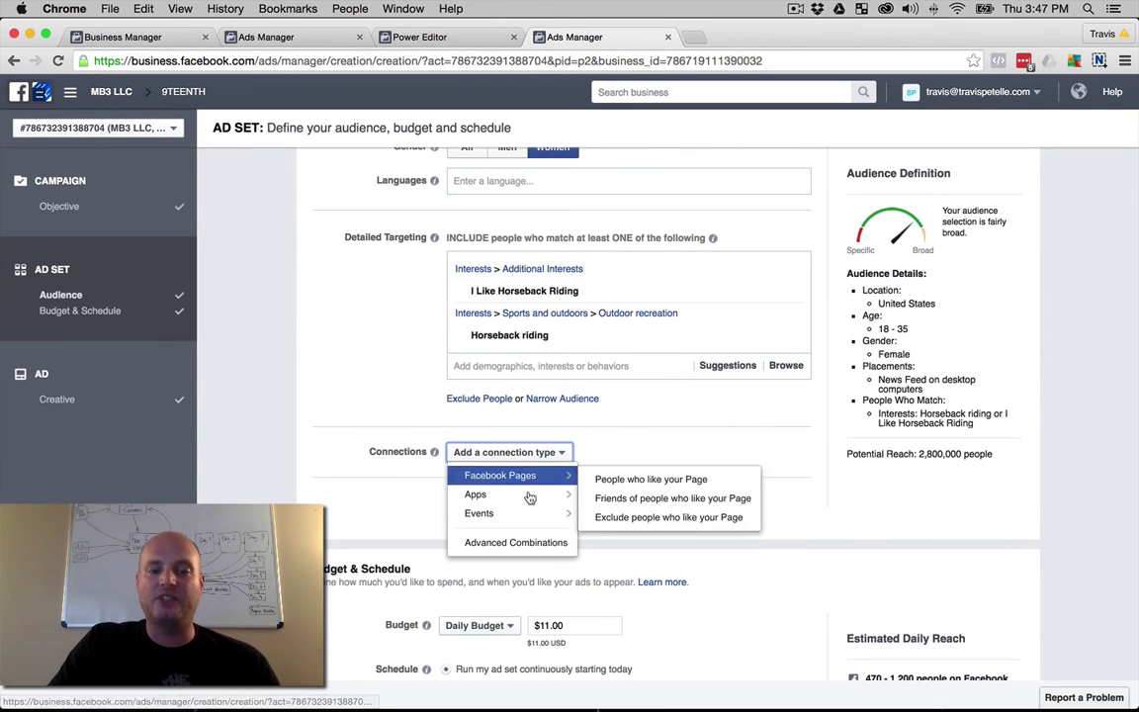
pyautogui.moveTo(513, 516)
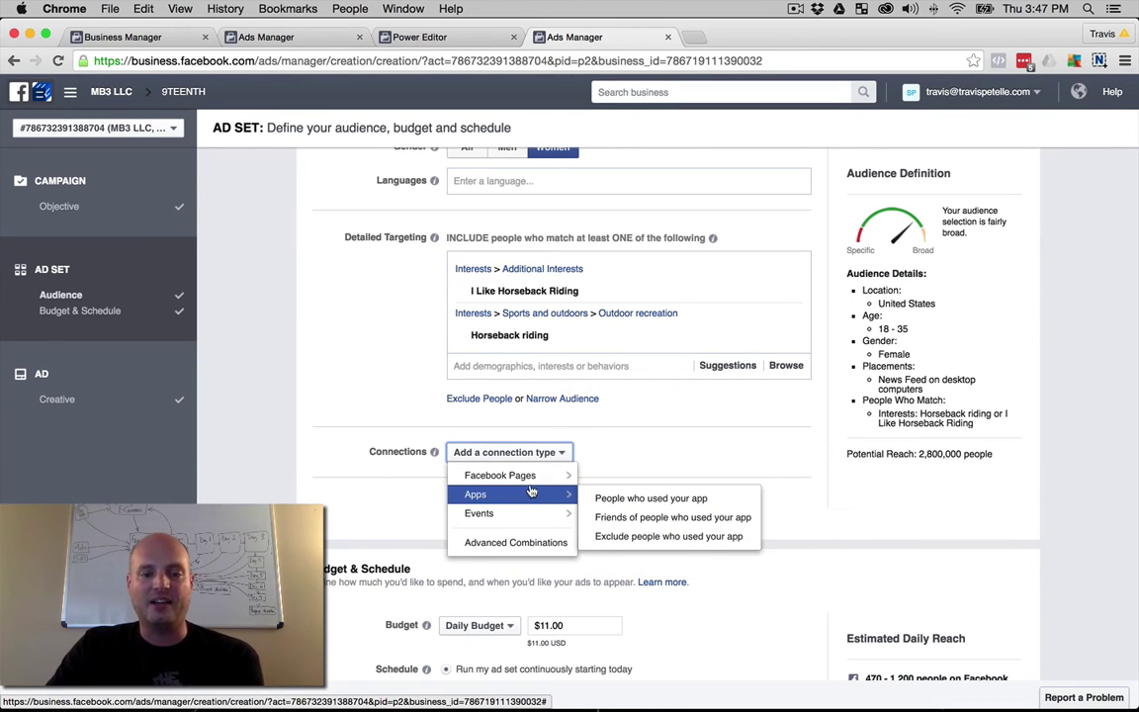
pyautogui.moveTo(540, 482)
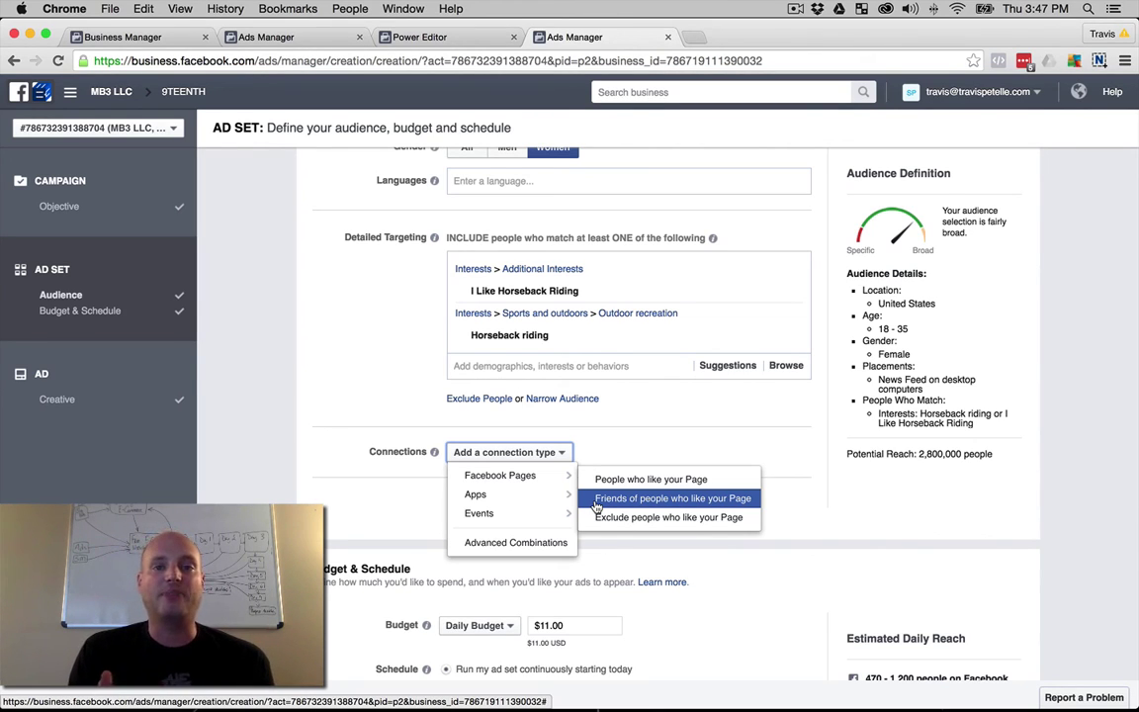
pyautogui.click(354, 431)
# Remove the I Like Horseback Riding interest from the Detailed Targeting field.
pyautogui.scroll(1, 331, 412)
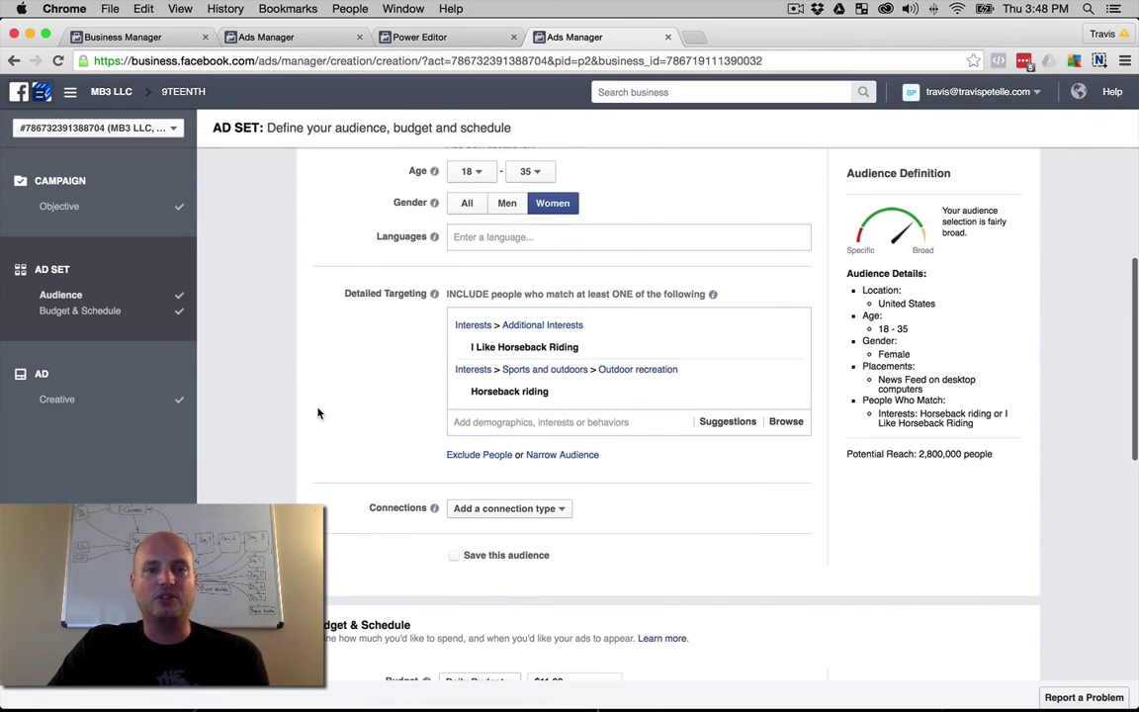
pyautogui.scroll(1, 307, 405)
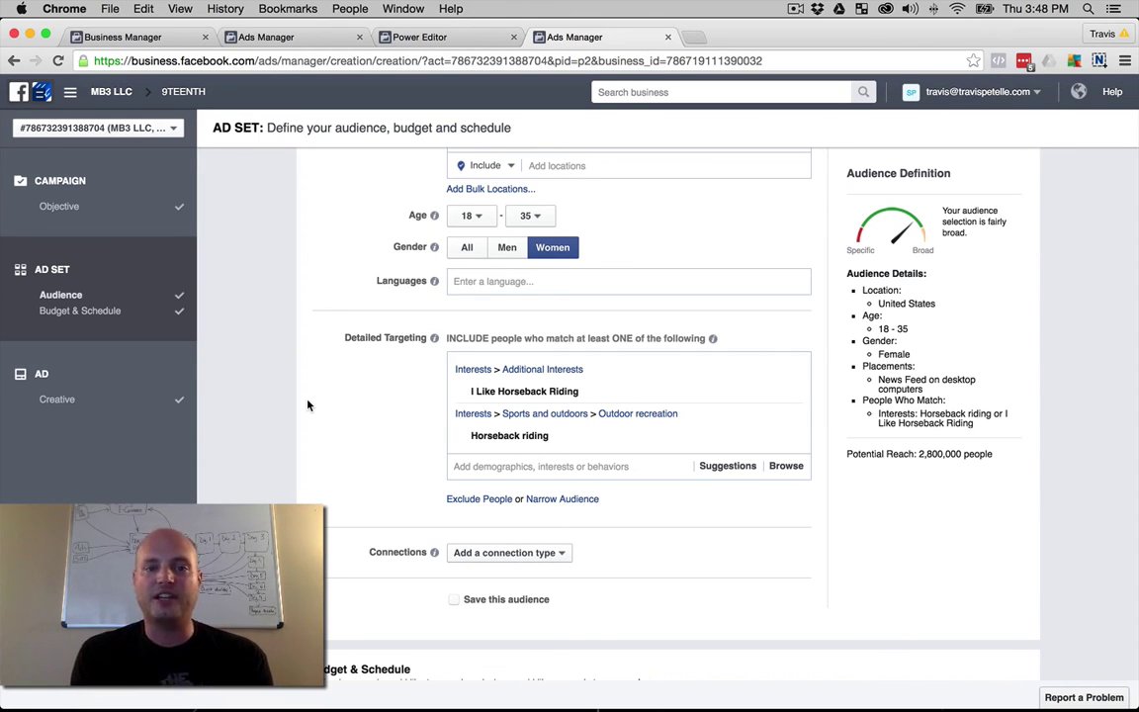
pyautogui.scroll(4, 308, 406)
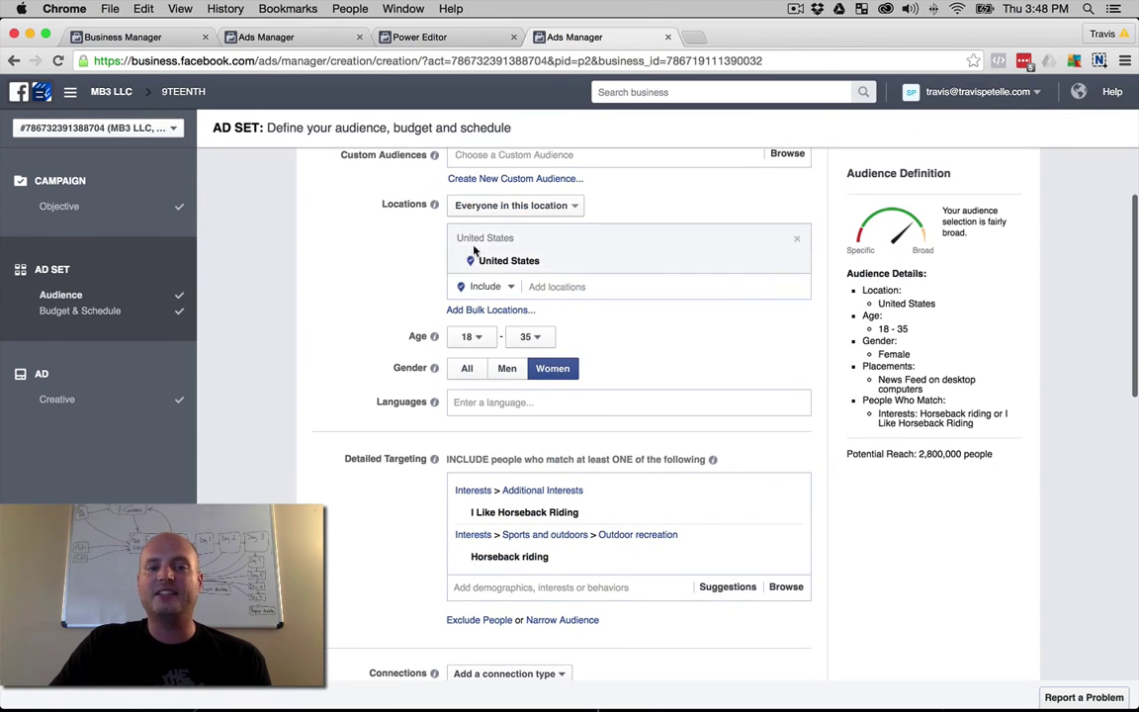
pyautogui.scroll(-4, 297, 395)
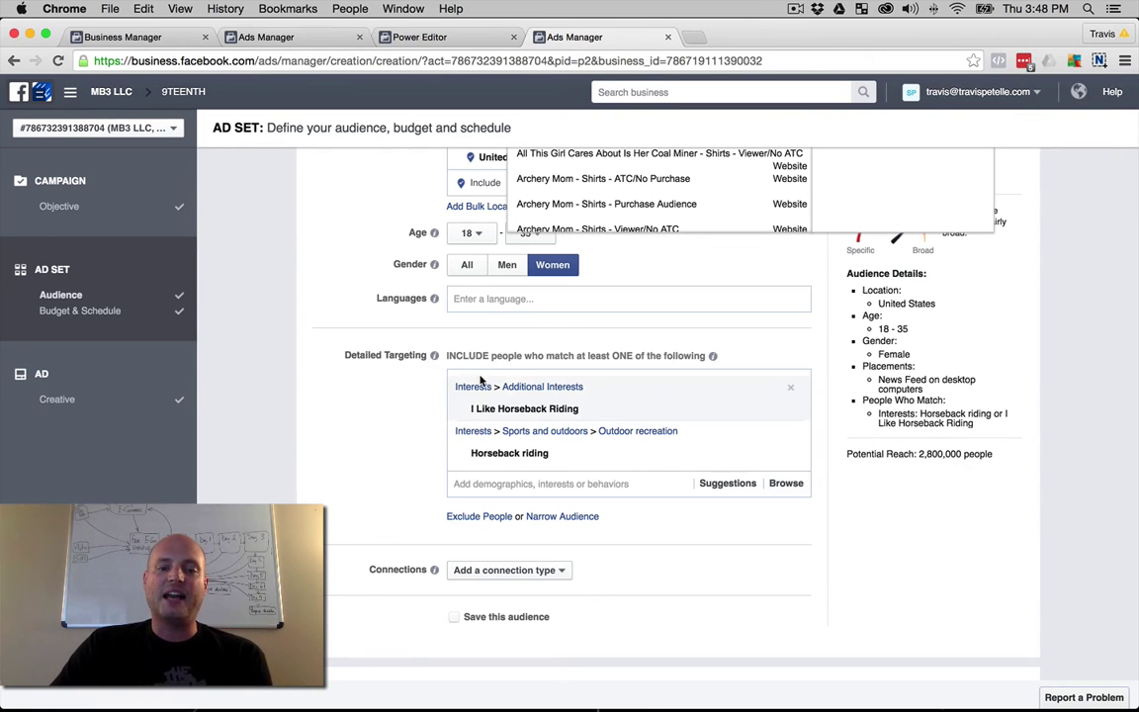
pyautogui.click(792, 391)
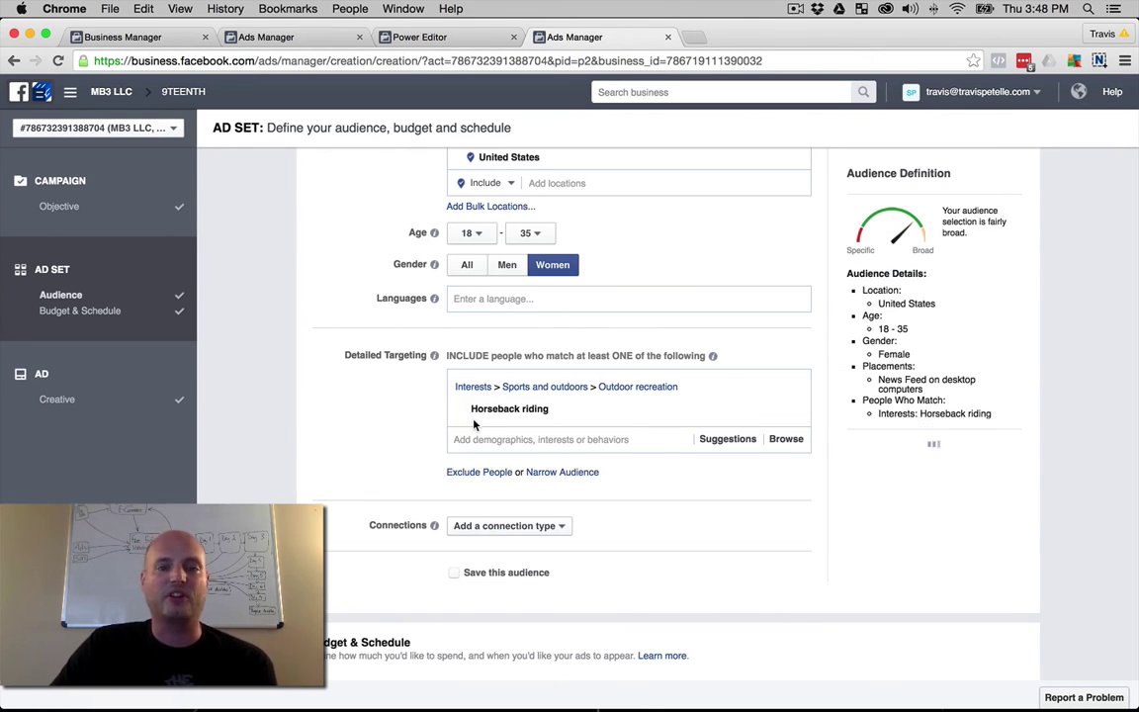